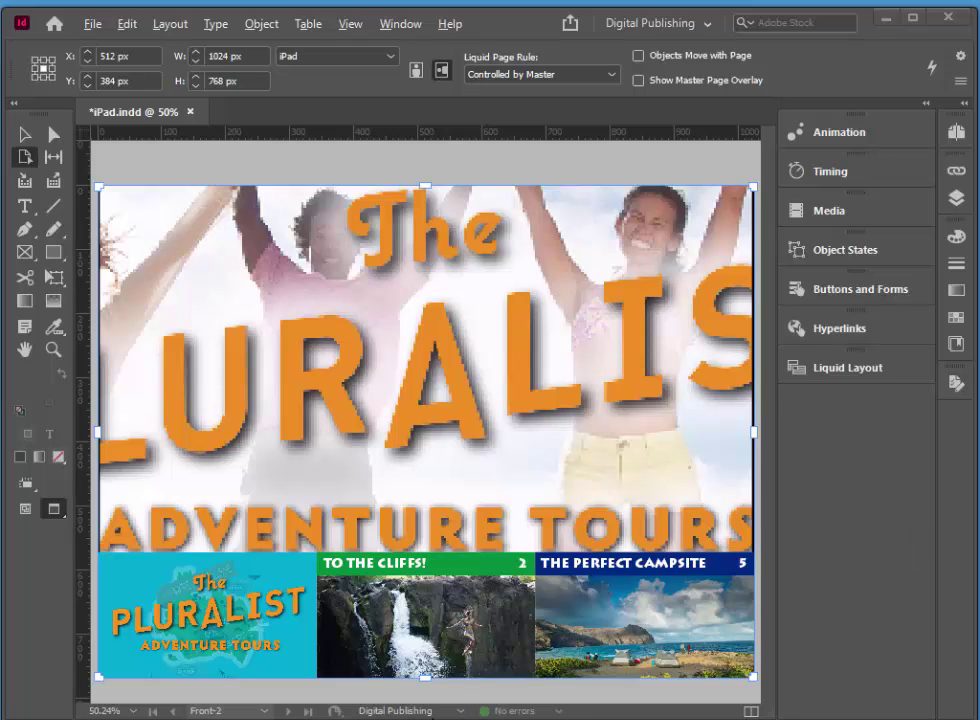
Step: Jump from Front-2 to the Front-1 page showing the Wild Isles map
{"action": "left_click", "coordinate": [266, 711]}
{"action": "left_click", "coordinate": [238, 550]}
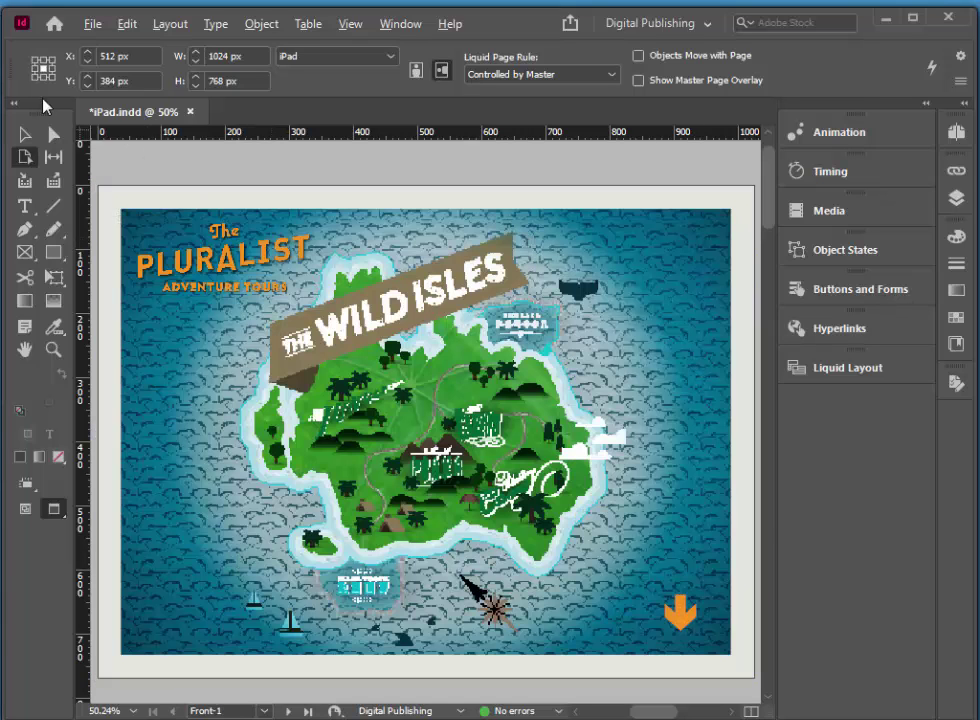
Step: Pin the Pluralist logo to the top and left edges under an Object-based liquid page rule
{"action": "left_click", "coordinate": [24, 134]}
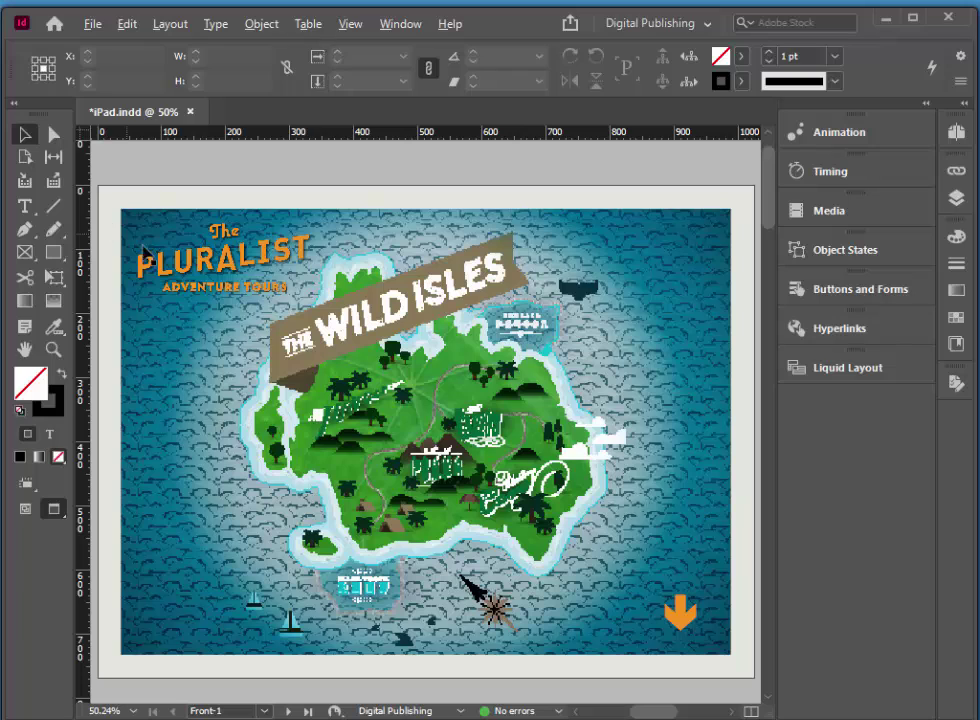
{"action": "left_click", "coordinate": [215, 269]}
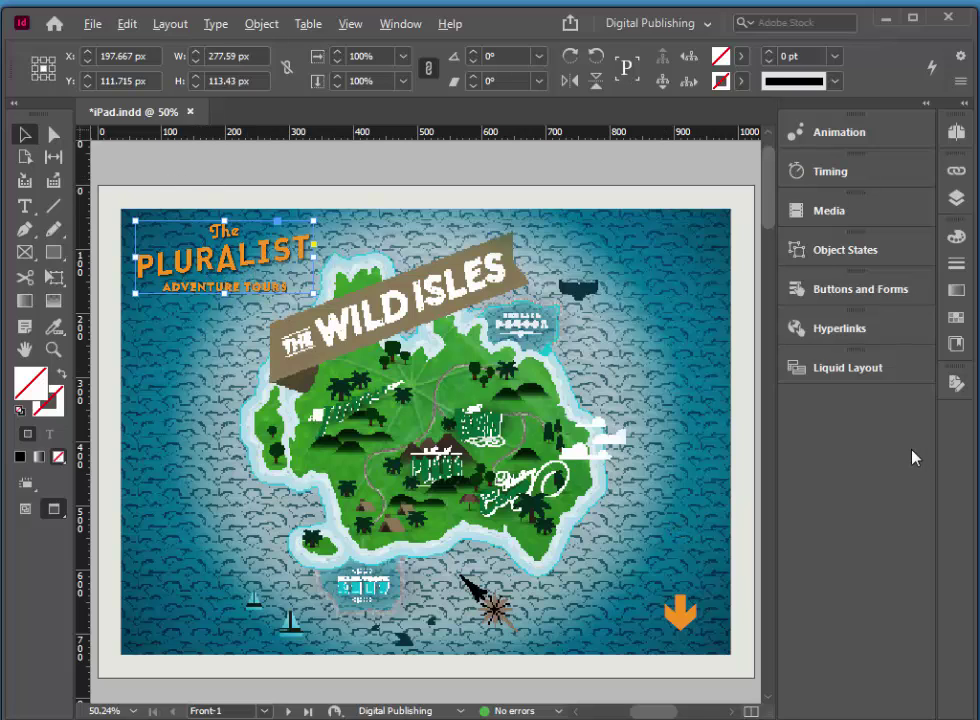
{"action": "left_click", "coordinate": [842, 370]}
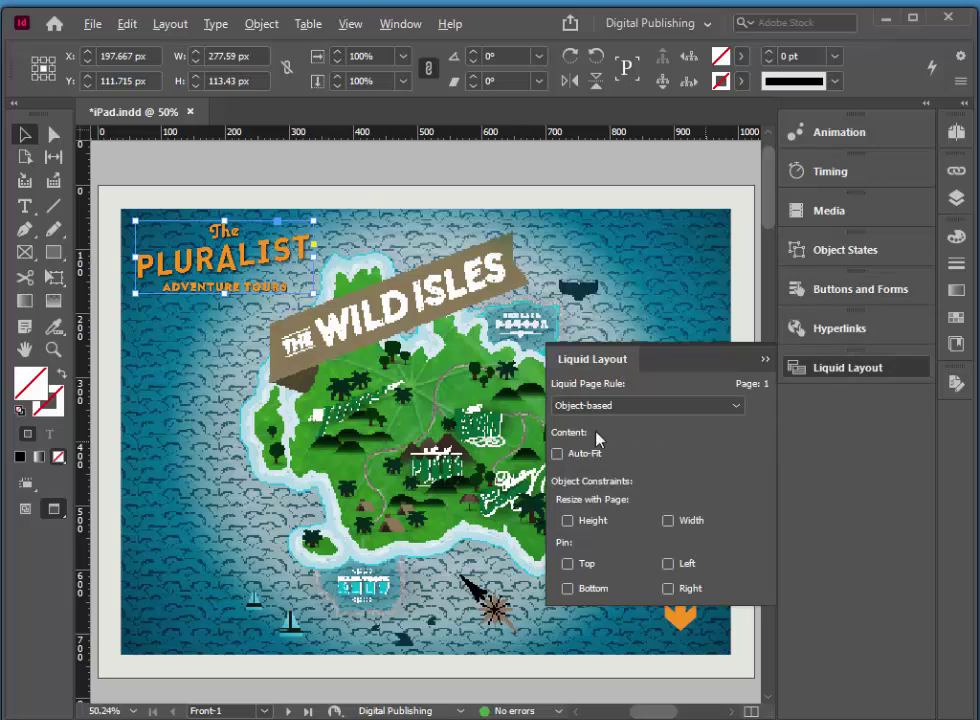
{"action": "left_click", "coordinate": [575, 406]}
{"action": "left_click", "coordinate": [636, 489]}
{"action": "left_click", "coordinate": [568, 564]}
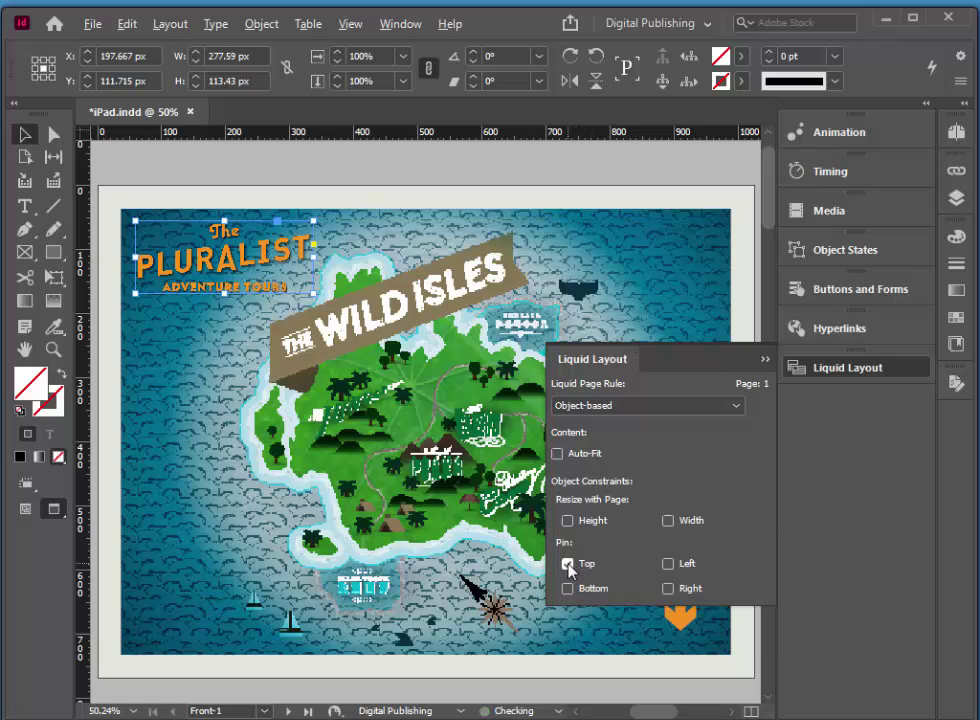
{"action": "left_click", "coordinate": [668, 565]}
{"action": "left_click", "coordinate": [765, 359]}
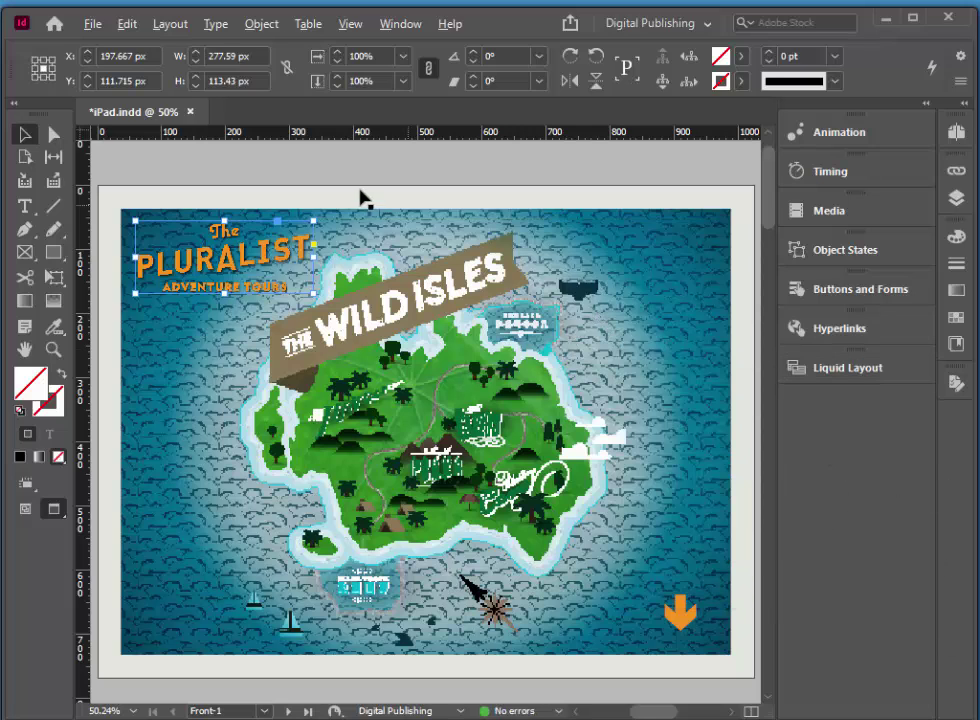
{"action": "left_click", "coordinate": [25, 158]}
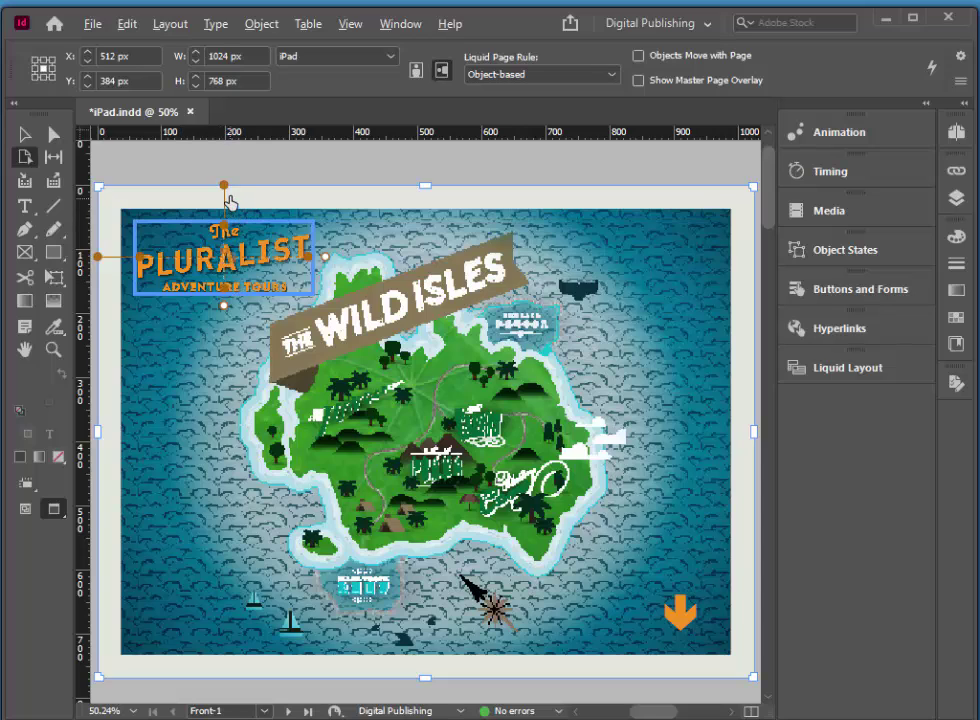
{"action": "left_click", "coordinate": [416, 71]}
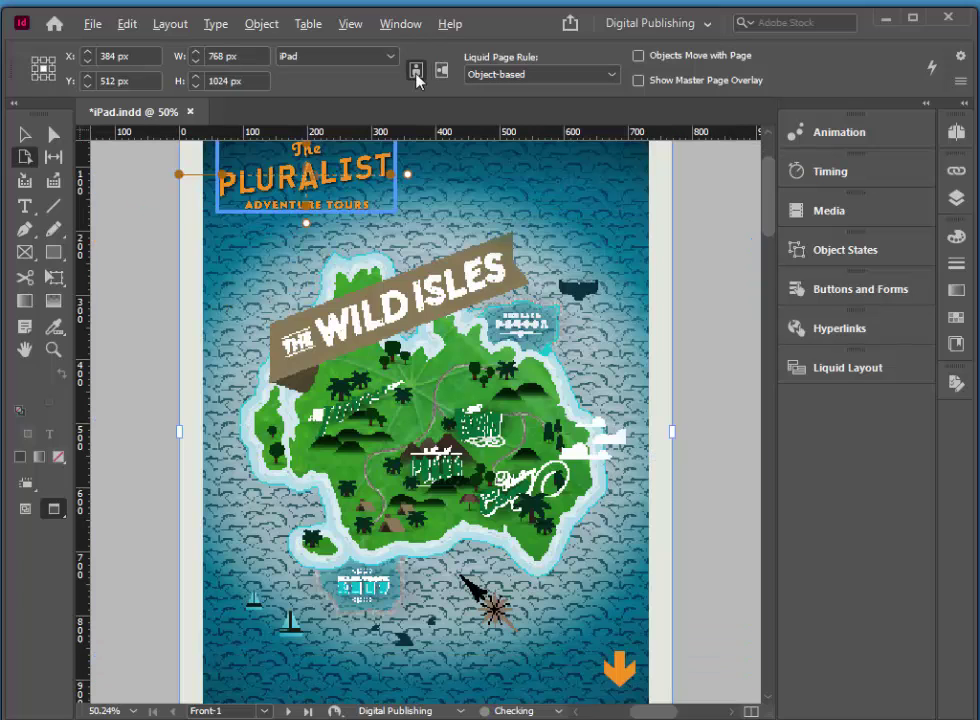
{"action": "scroll", "coordinate": [770, 212], "scroll_direction": "up", "scroll_amount": 2}
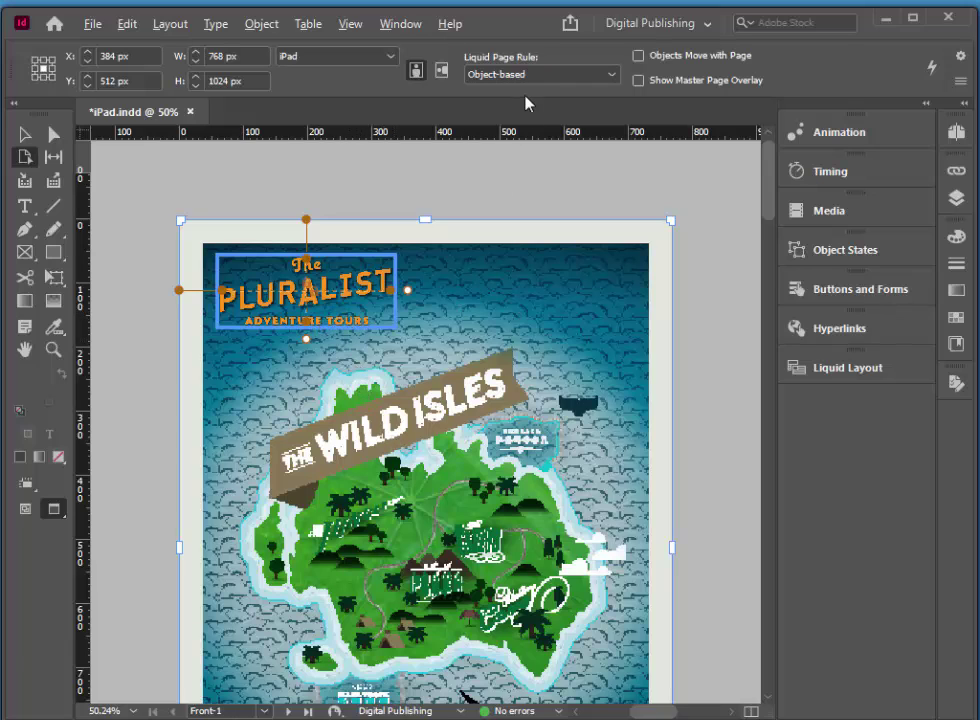
{"action": "left_click", "coordinate": [444, 71]}
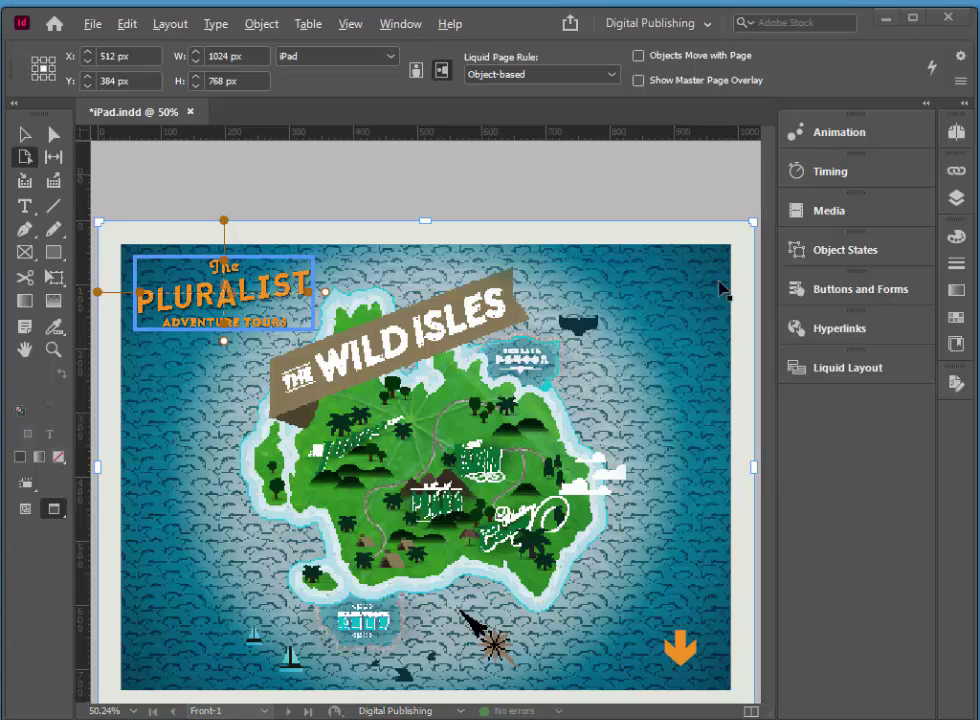
Step: Show the Pages panel and start a 768 × 1024 iPad V alternate layout from iPad H
{"action": "left_click", "coordinate": [400, 24]}
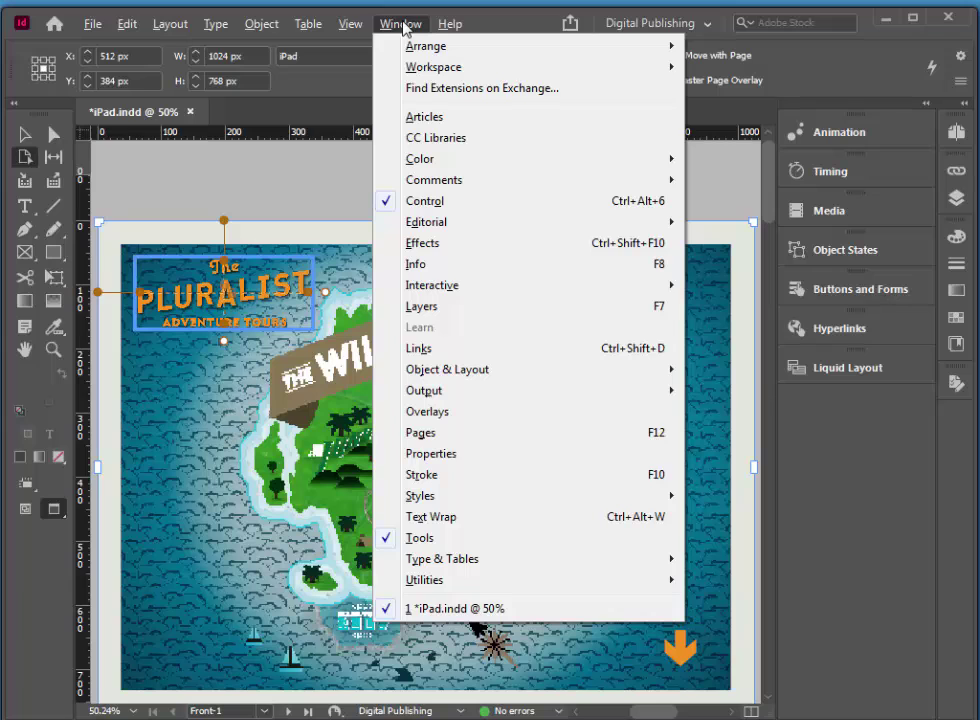
{"action": "left_click", "coordinate": [422, 434]}
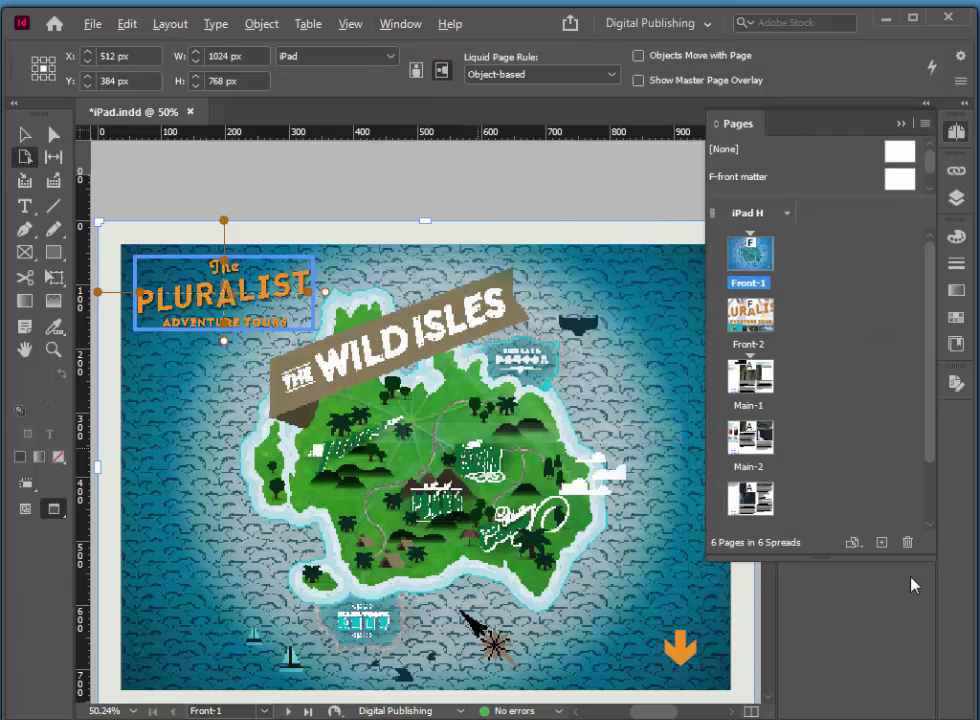
{"action": "left_click", "coordinate": [922, 125]}
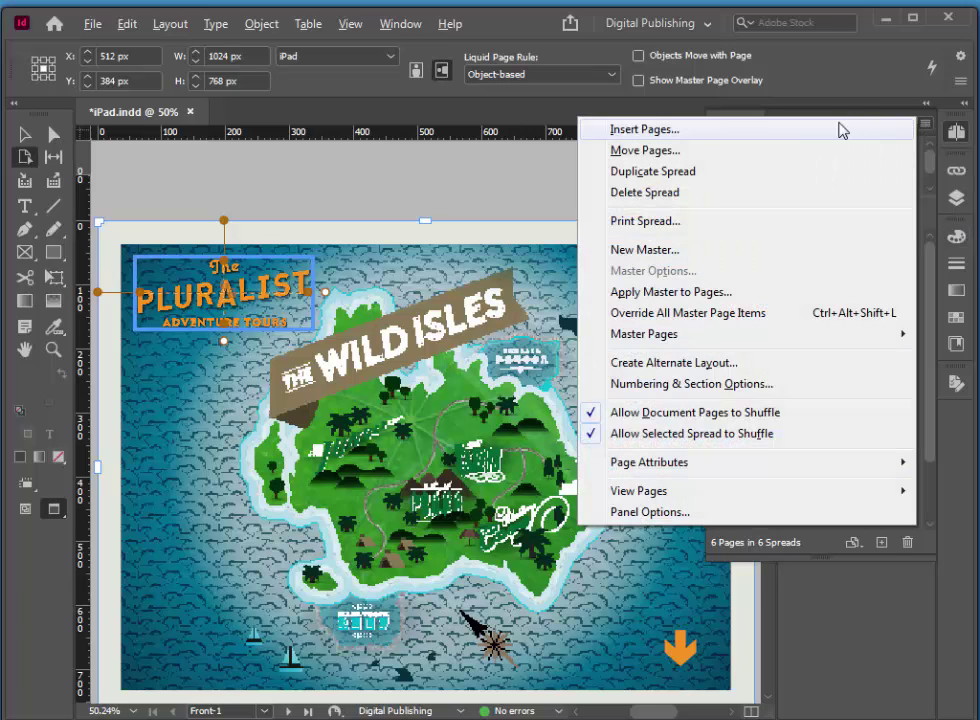
{"action": "left_click", "coordinate": [672, 365]}
{"action": "left_click_drag", "start_coordinate": [381, 214], "coordinate": [451, 205]}
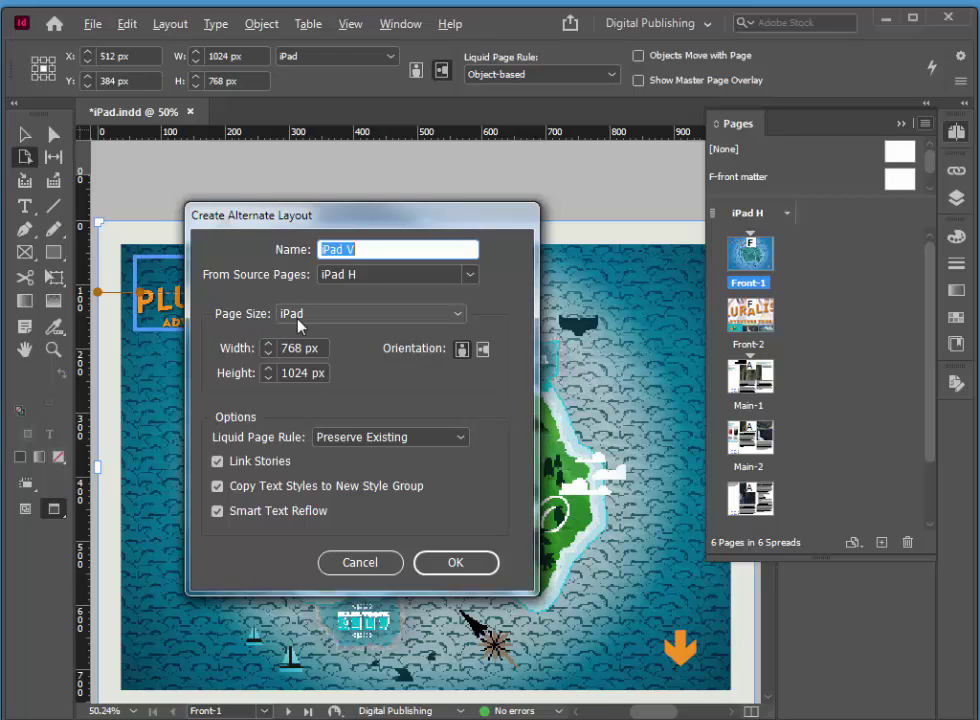
Step: Choose Portrait orientation and create the iPad V layout, bringing the document to 12 pages
{"action": "left_click", "coordinate": [462, 352]}
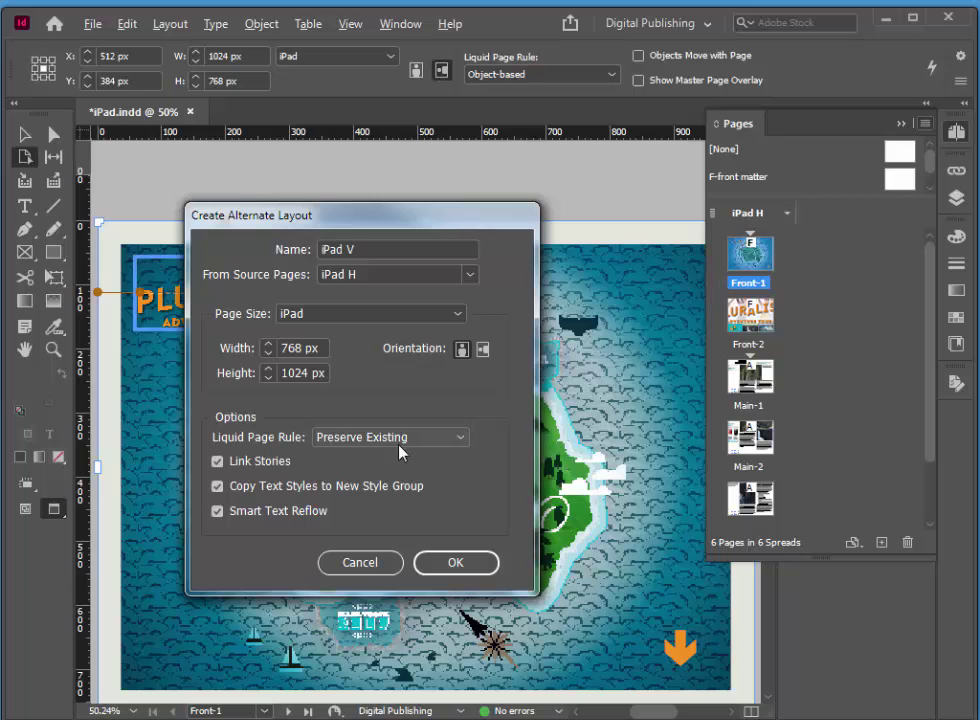
{"action": "left_click", "coordinate": [460, 563]}
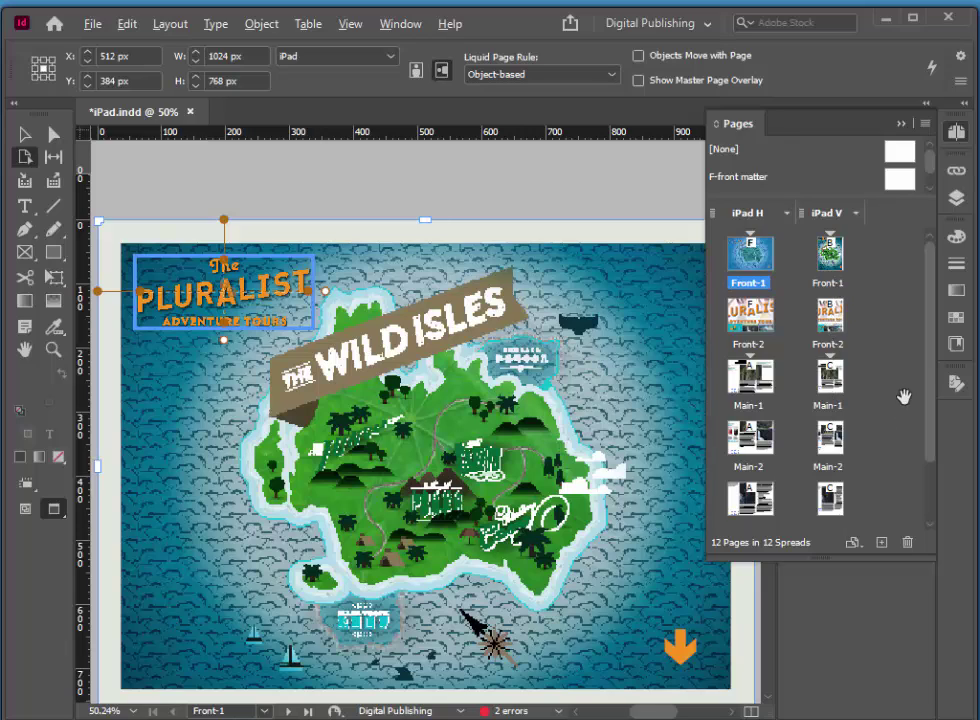
Step: Open iPad V Front-1, then move on to the iPad V Front-2 page
{"action": "double_click", "coordinate": [833, 265]}
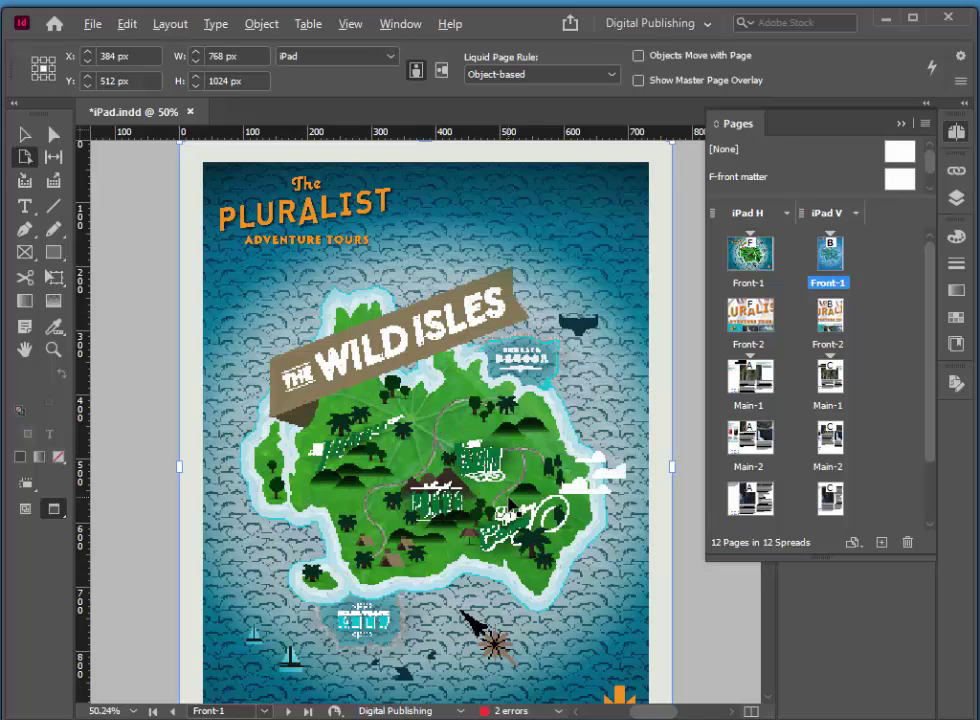
{"action": "left_click", "coordinate": [833, 327]}
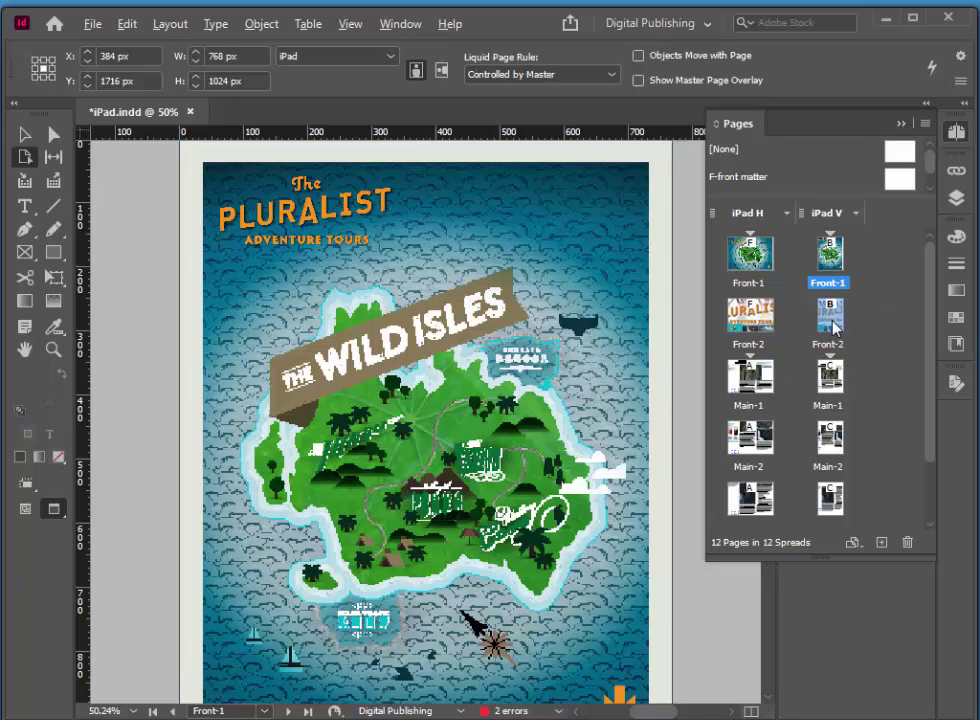
{"action": "double_click", "coordinate": [833, 327]}
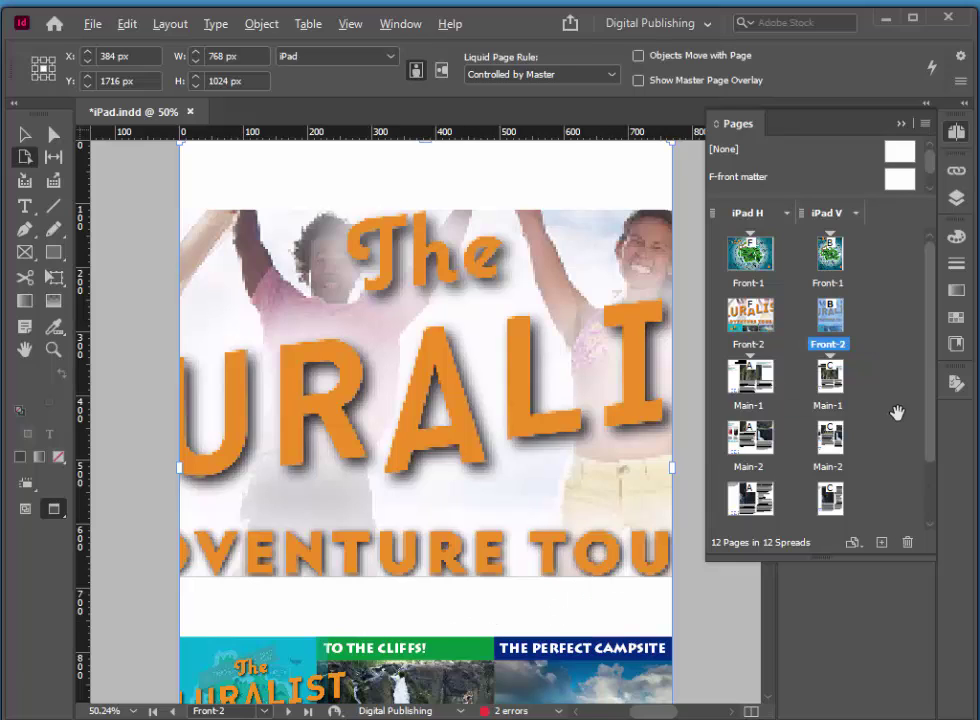
Step: Select all items on iPad V Front-2, delete them, and fit the blank page in the window
{"action": "left_click", "coordinate": [24, 133]}
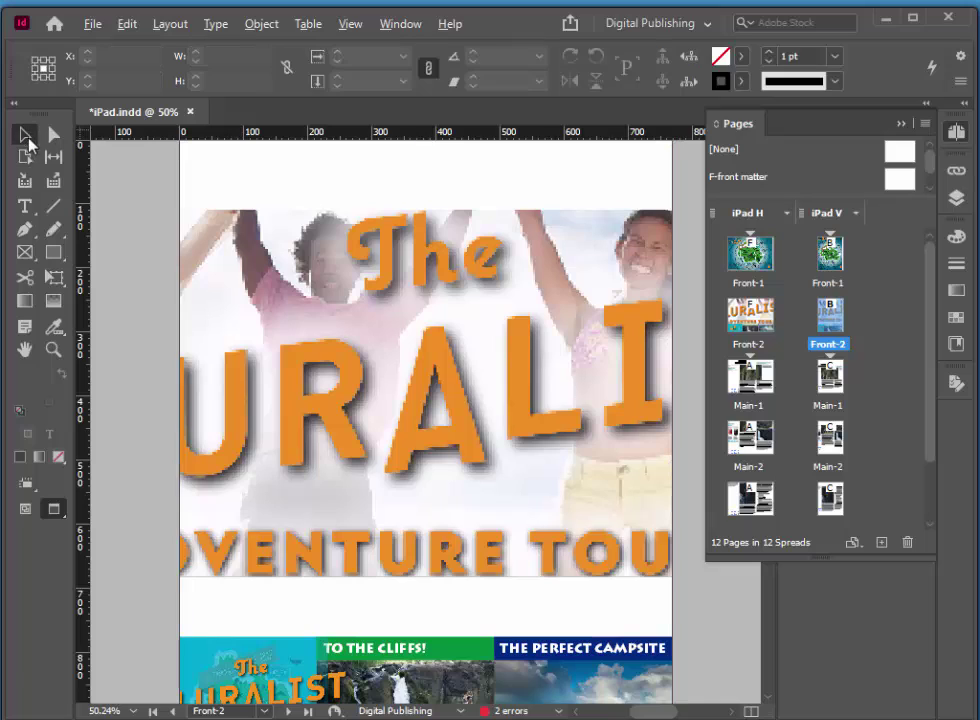
{"action": "left_click", "coordinate": [563, 430]}
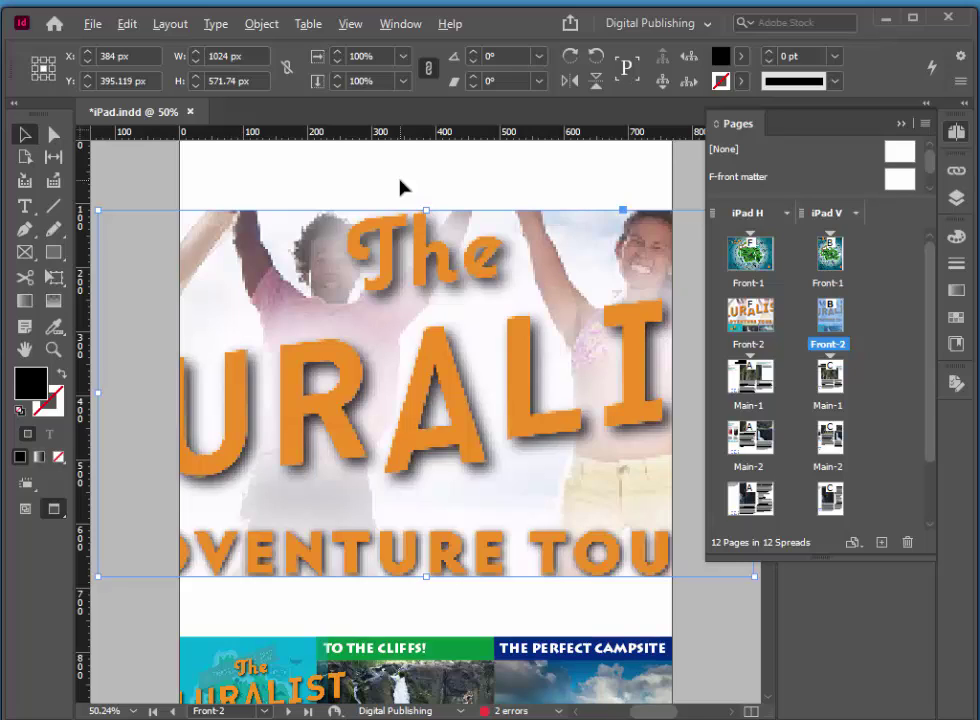
{"action": "key", "text": "ctrl+a"}
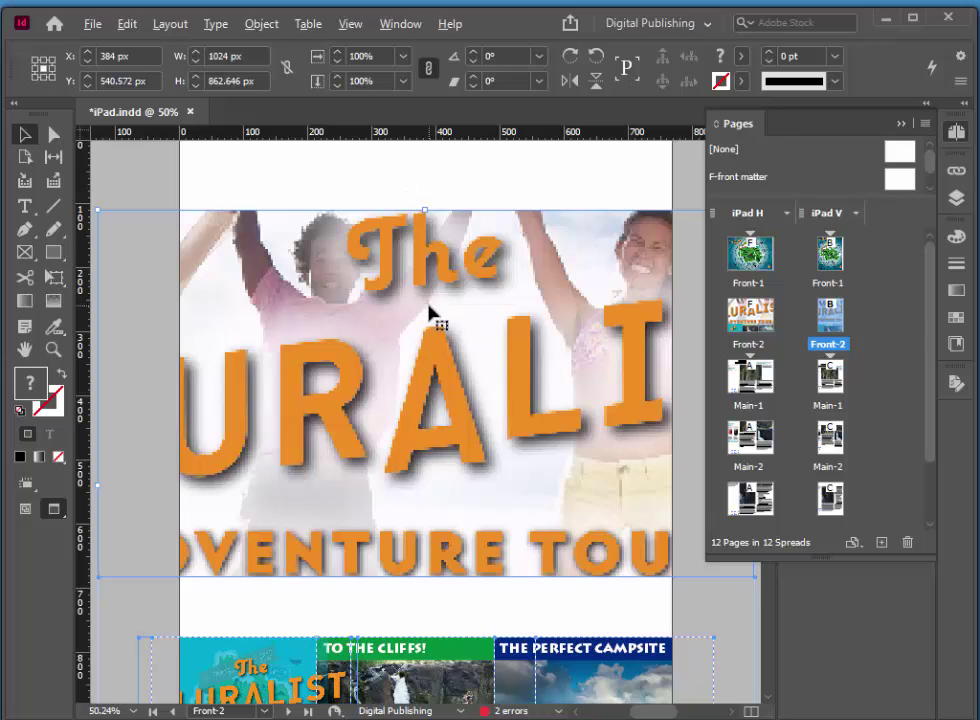
{"action": "key", "text": "Delete"}
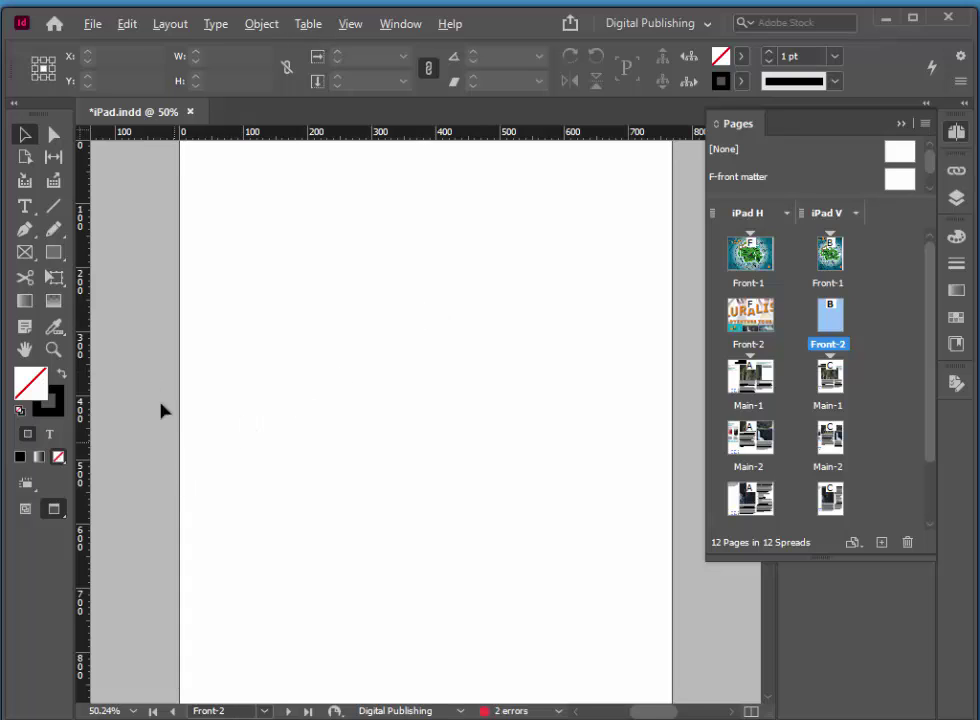
{"action": "double_click", "coordinate": [26, 350]}
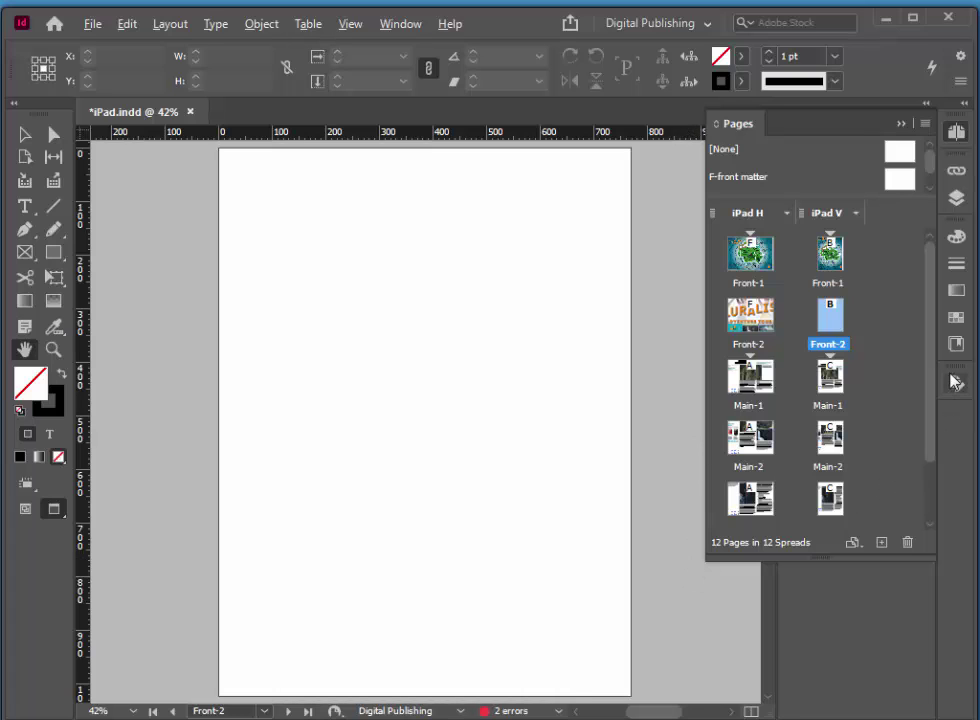
Step: Open the iPad H Front-2 page from the Pages panel
{"action": "left_click", "coordinate": [758, 325]}
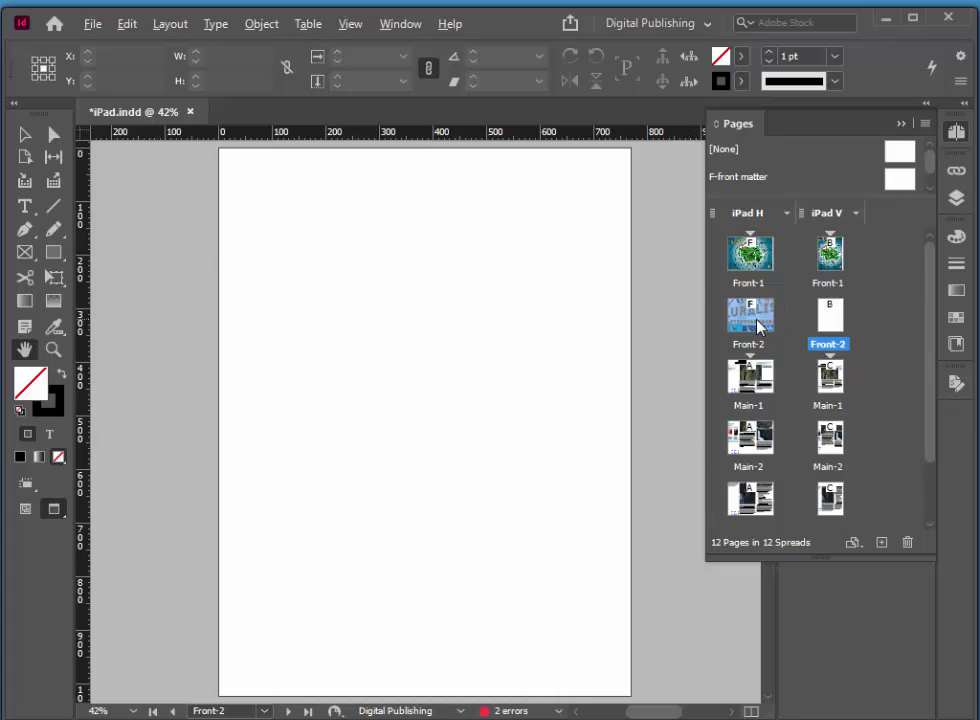
{"action": "double_click", "coordinate": [758, 325]}
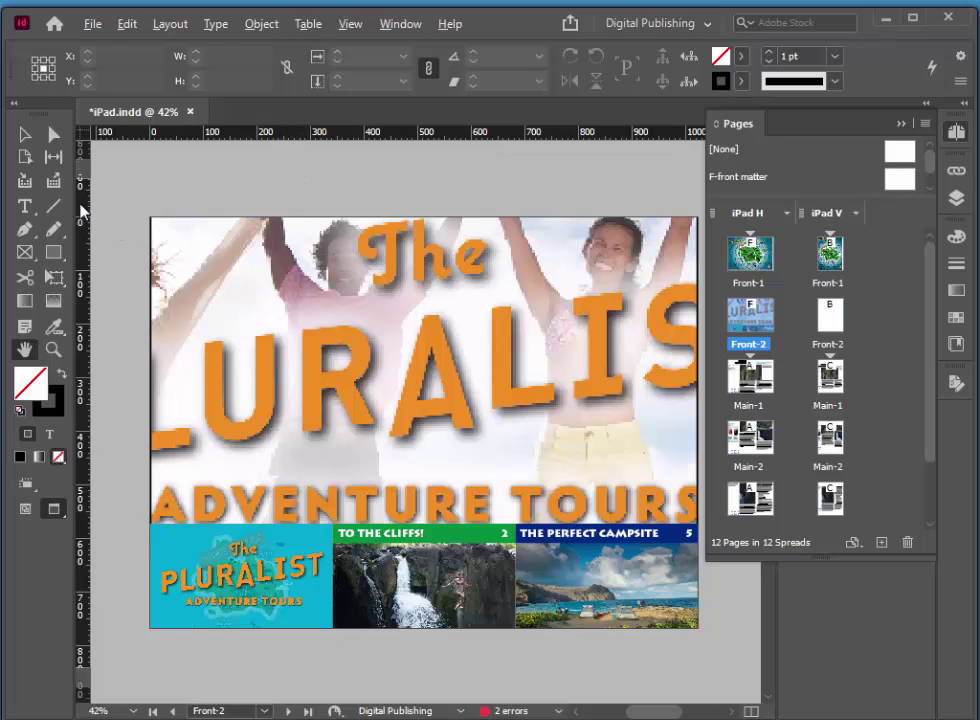
Step: Collect the banner, cyan logo block, To the Cliffs and Perfect Campsite tiles into the Content Conveyor
{"action": "left_click", "coordinate": [26, 184]}
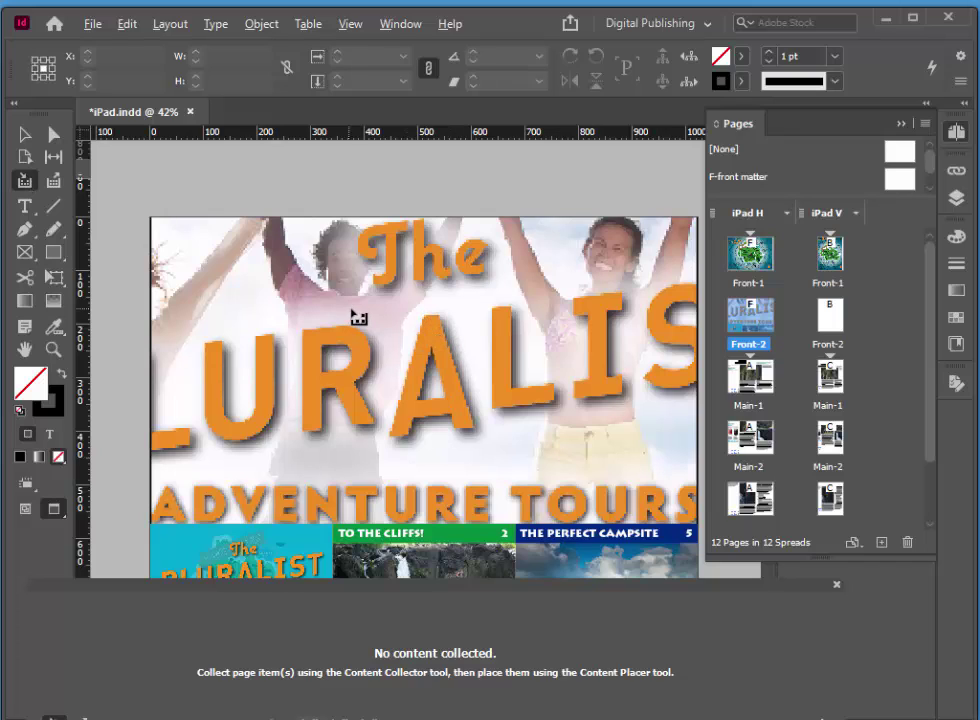
{"action": "left_click", "coordinate": [329, 292]}
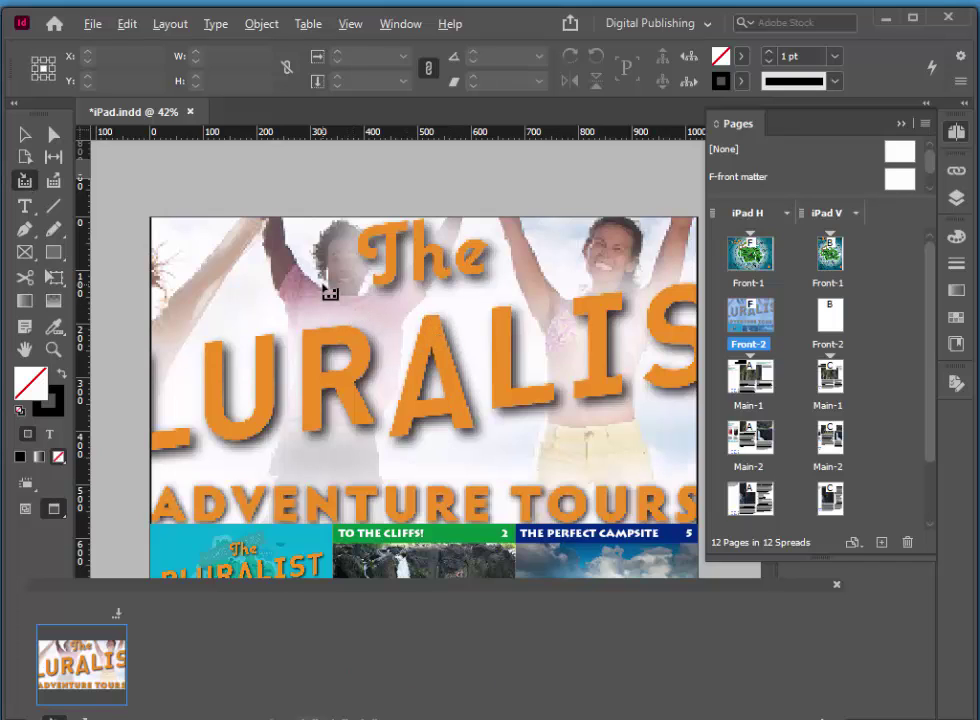
{"action": "left_click", "coordinate": [314, 546]}
{"action": "key", "text": "b"}
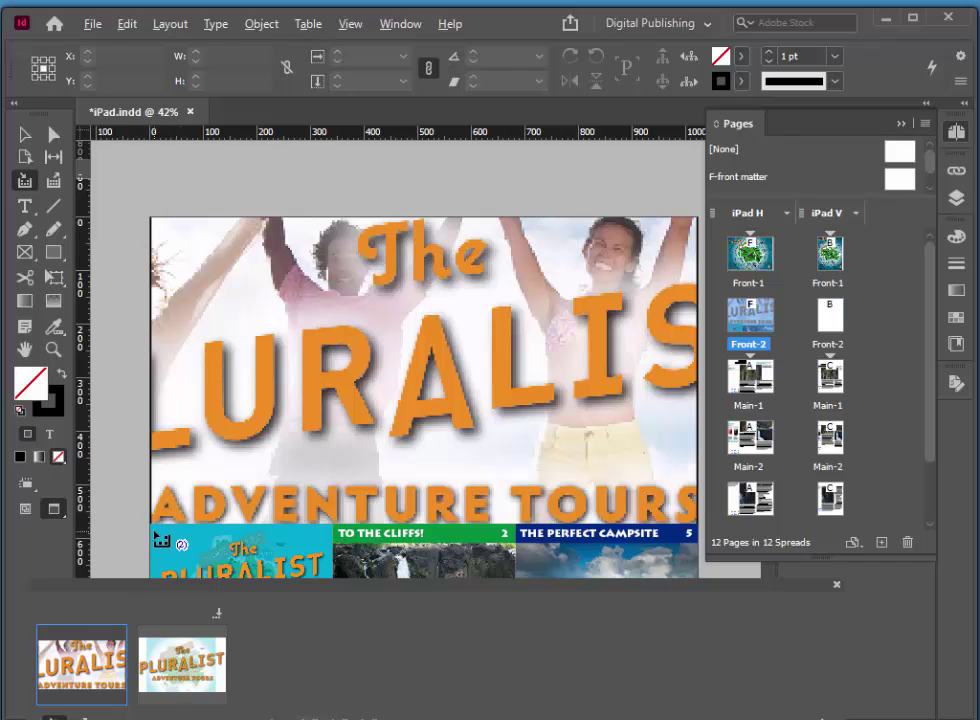
{"action": "left_click", "coordinate": [158, 542]}
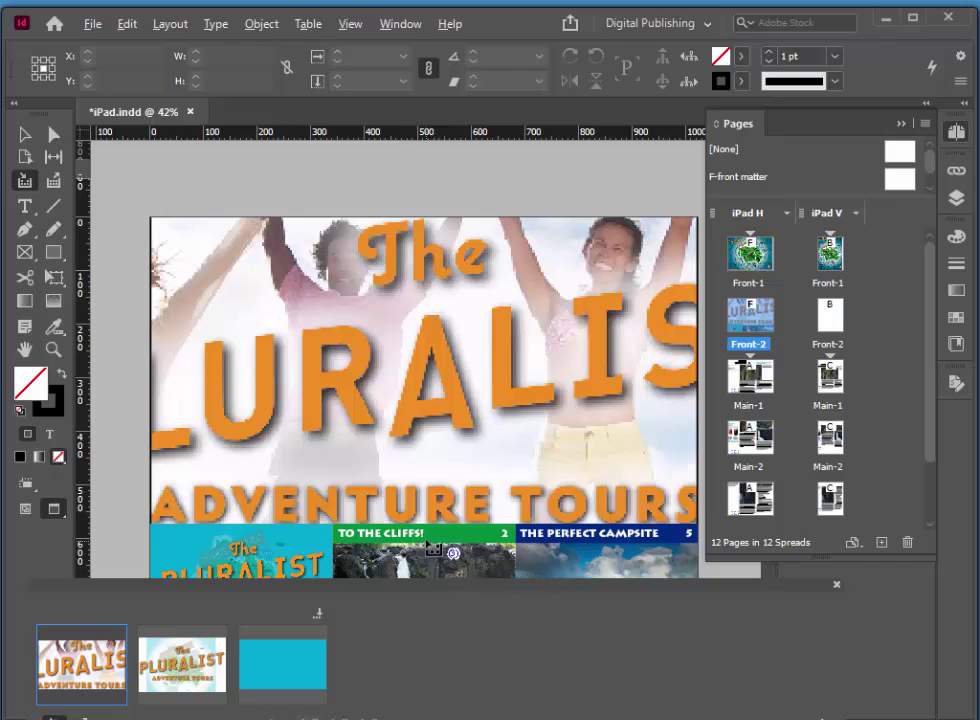
{"action": "left_click", "coordinate": [435, 543]}
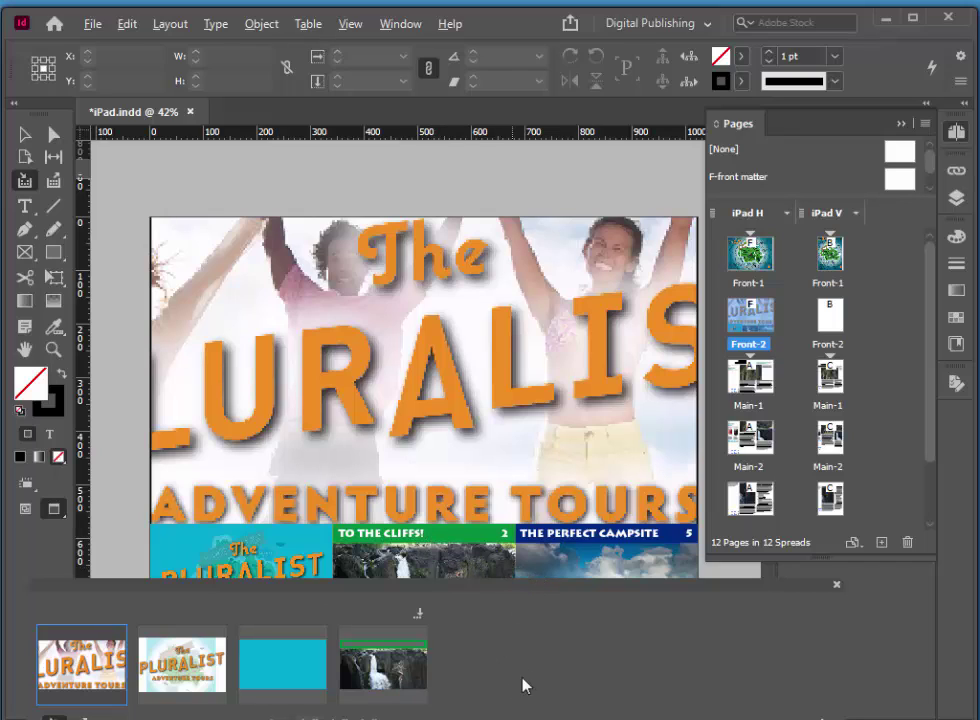
{"action": "left_click", "coordinate": [614, 541]}
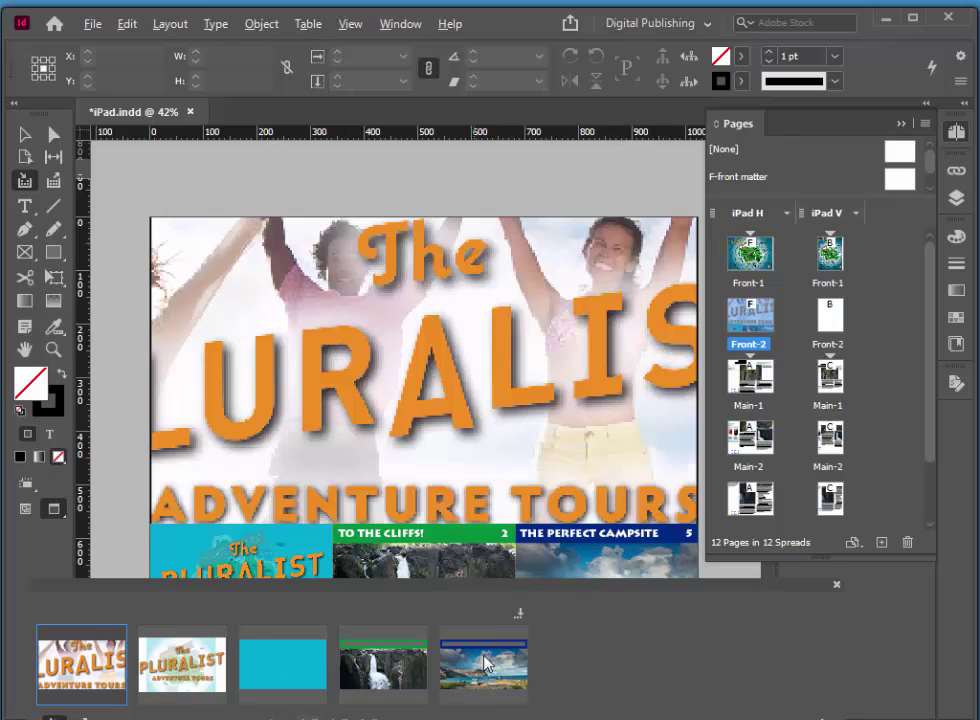
Step: On iPad V Front-2, place the Pluralist banner in a frame across the page top
{"action": "double_click", "coordinate": [834, 318]}
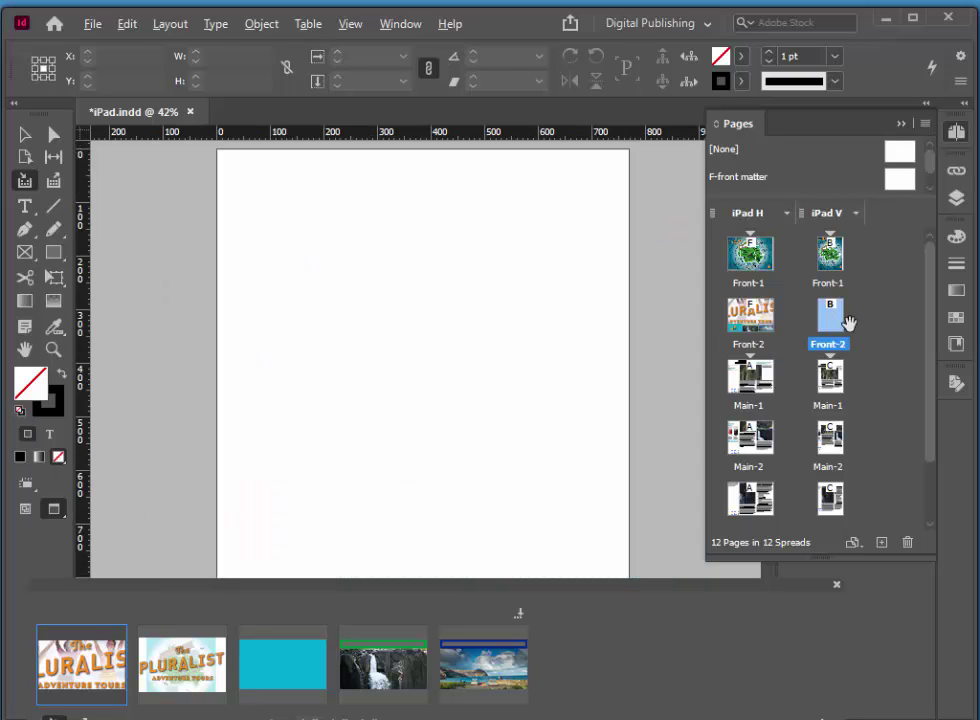
{"action": "left_click", "coordinate": [903, 125]}
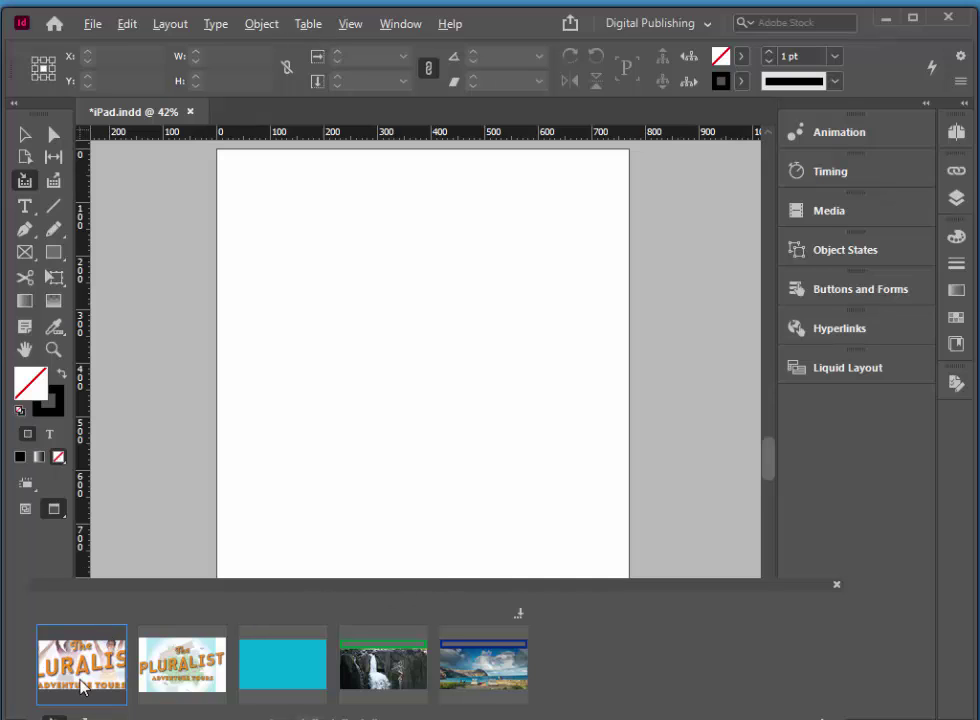
{"action": "left_click", "coordinate": [54, 183]}
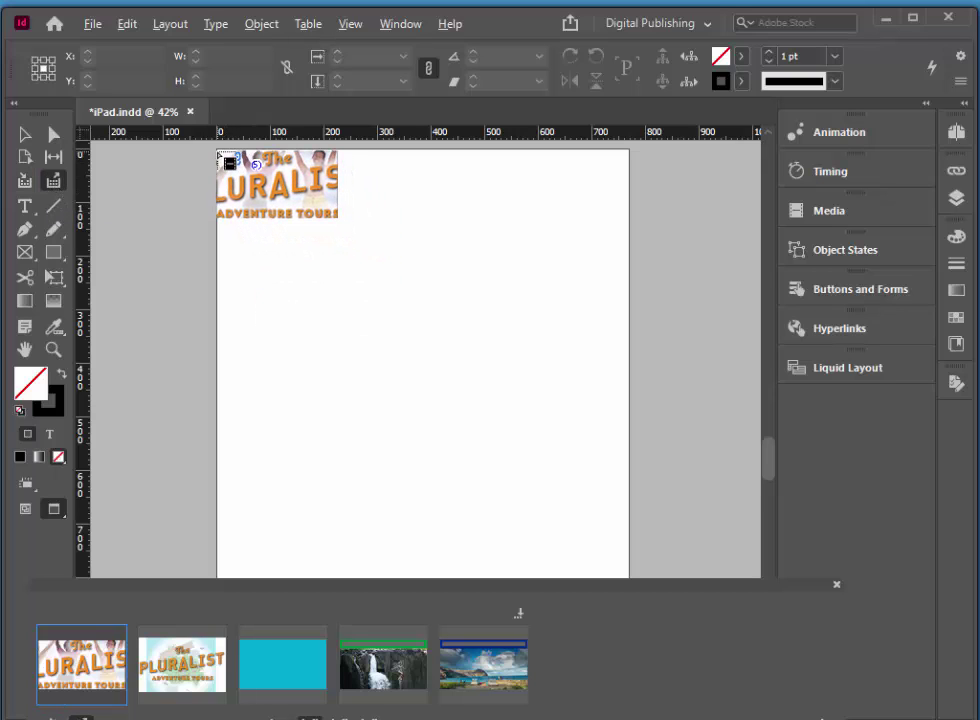
{"action": "left_click_drag", "start_coordinate": [220, 152], "coordinate": [588, 378]}
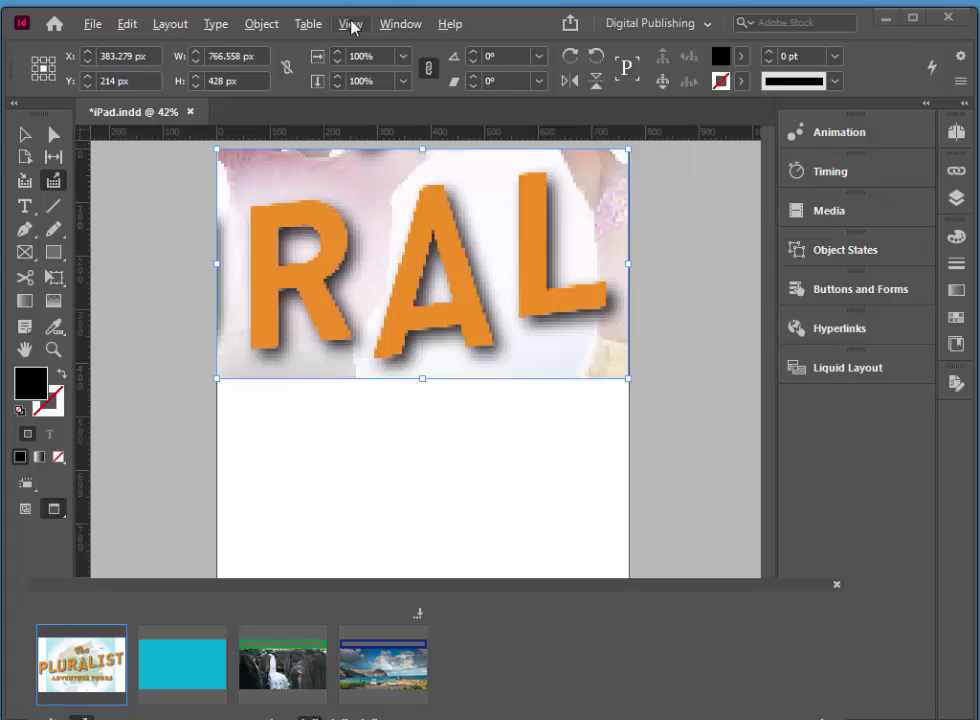
Step: Apply Object > Fitting > Fit Content to Frame to the banner image
{"action": "left_click", "coordinate": [264, 27]}
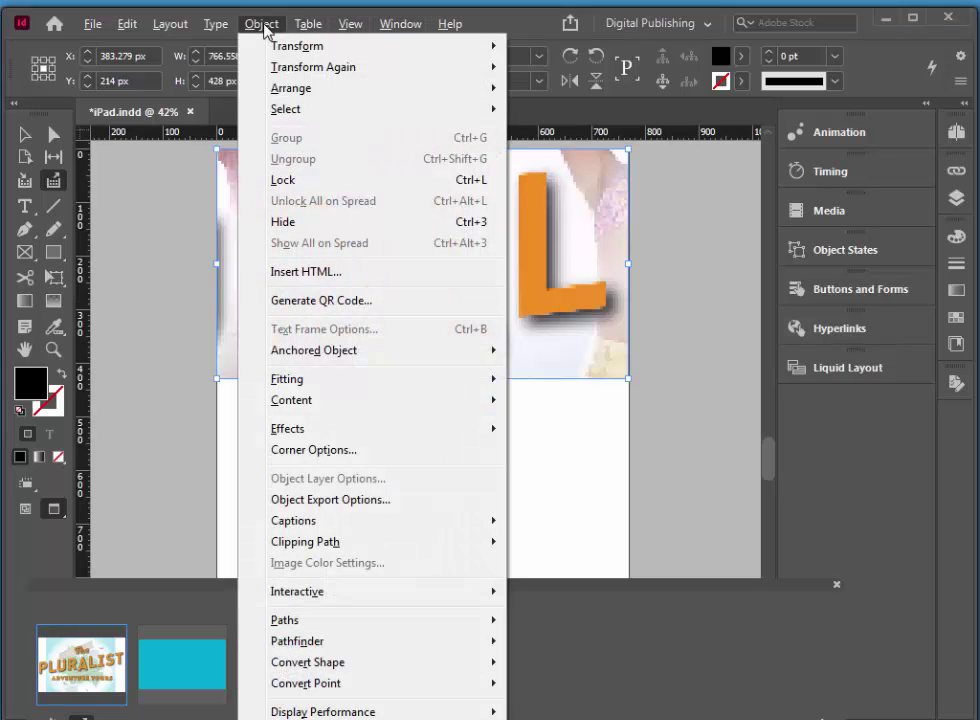
{"action": "mouse_move", "coordinate": [466, 384]}
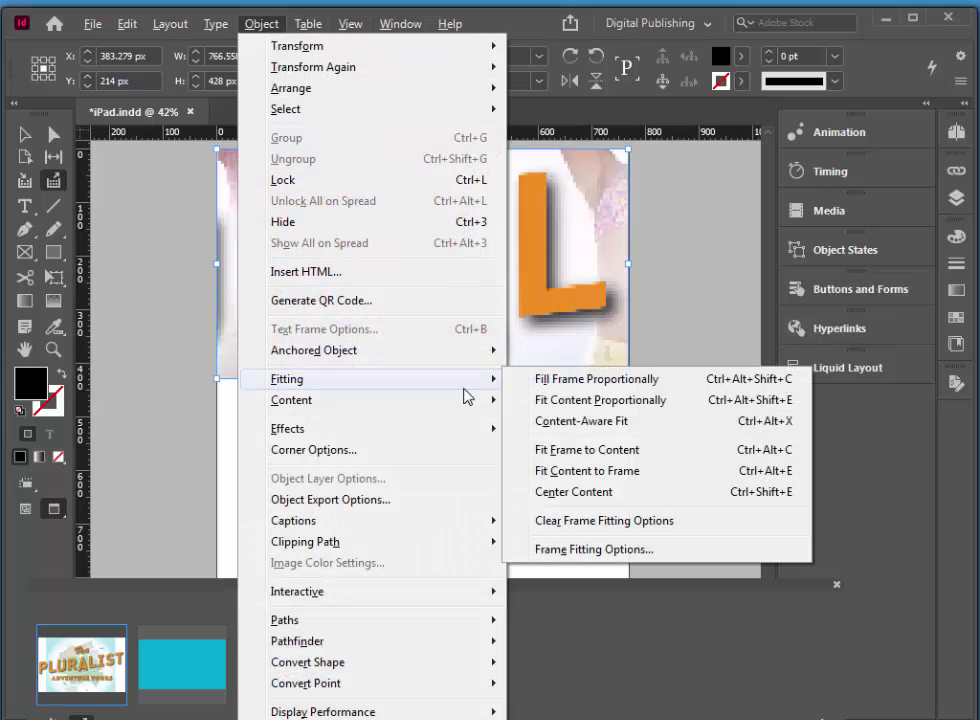
{"action": "left_click", "coordinate": [604, 472]}
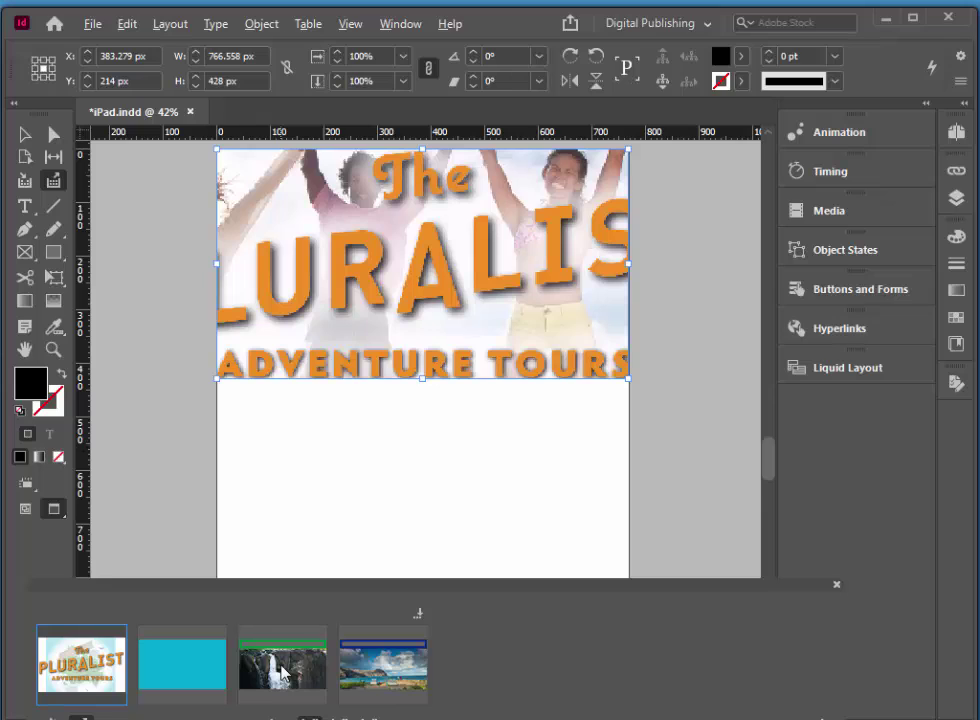
Step: Cycle the conveyor to the To the Cliffs tile and place it as a 384 × 220.792 px frame at lower left
{"action": "key", "text": "Right"}
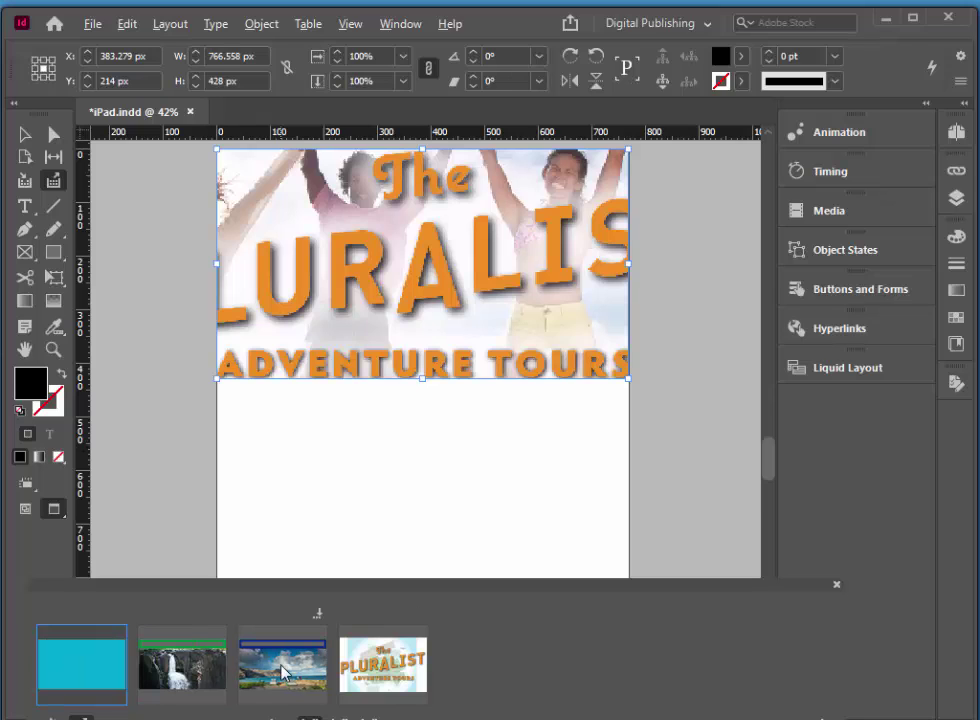
{"action": "key", "text": "Right"}
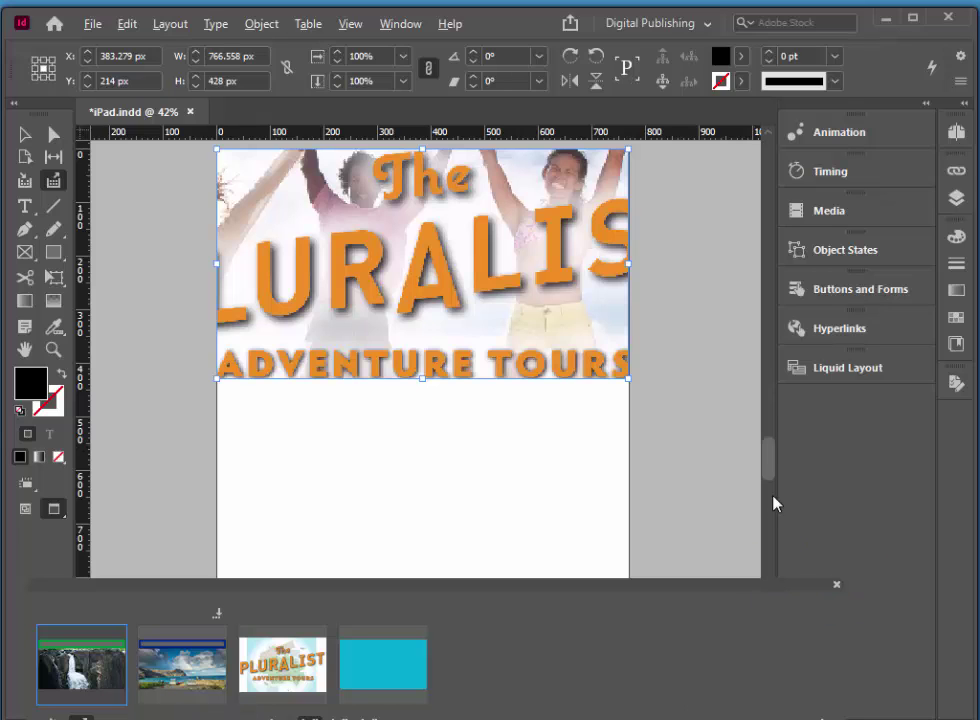
{"action": "left_click_drag", "start_coordinate": [768, 470], "coordinate": [768, 490]}
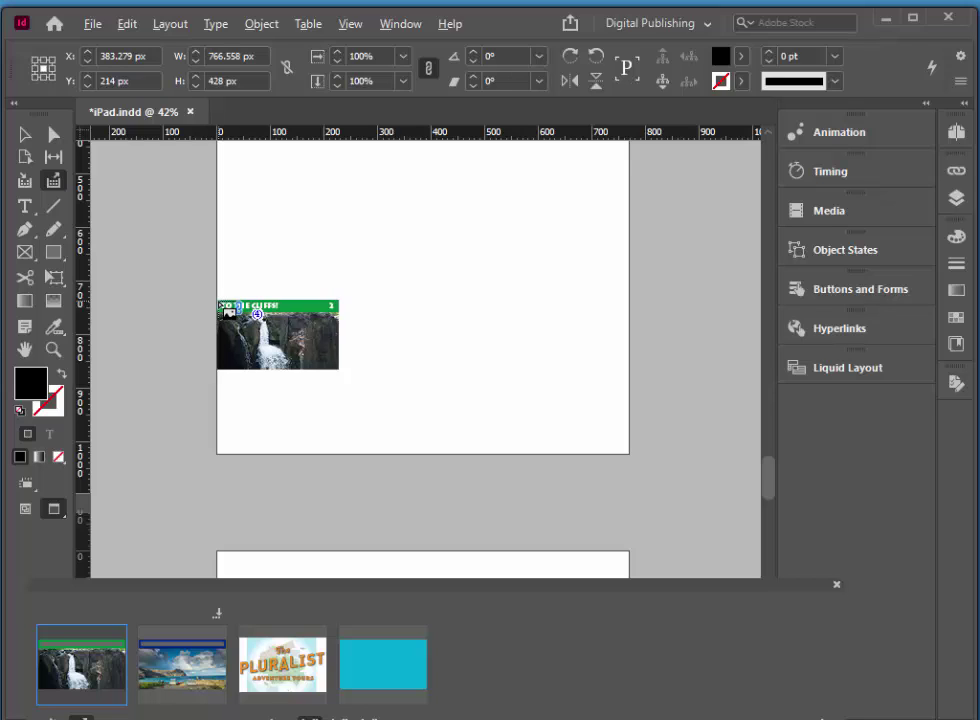
{"action": "left_click_drag", "start_coordinate": [217, 302], "coordinate": [423, 390]}
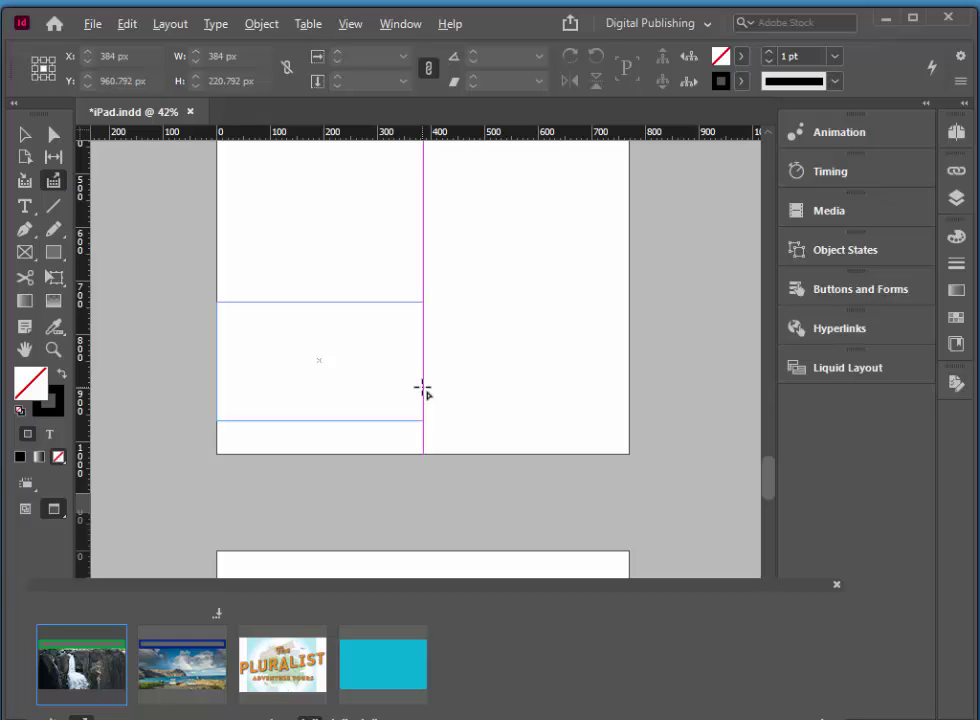
{"action": "left_click_drag", "start_coordinate": [423, 390], "coordinate": [423, 422]}
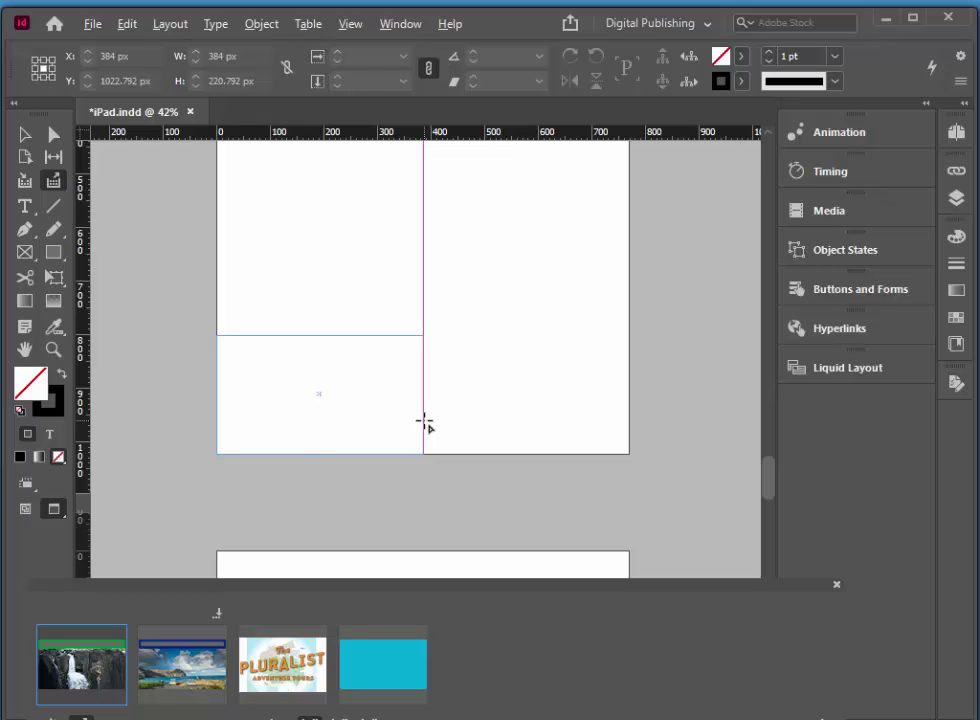
{"action": "left_click_drag", "start_coordinate": [423, 422], "coordinate": [424, 422]}
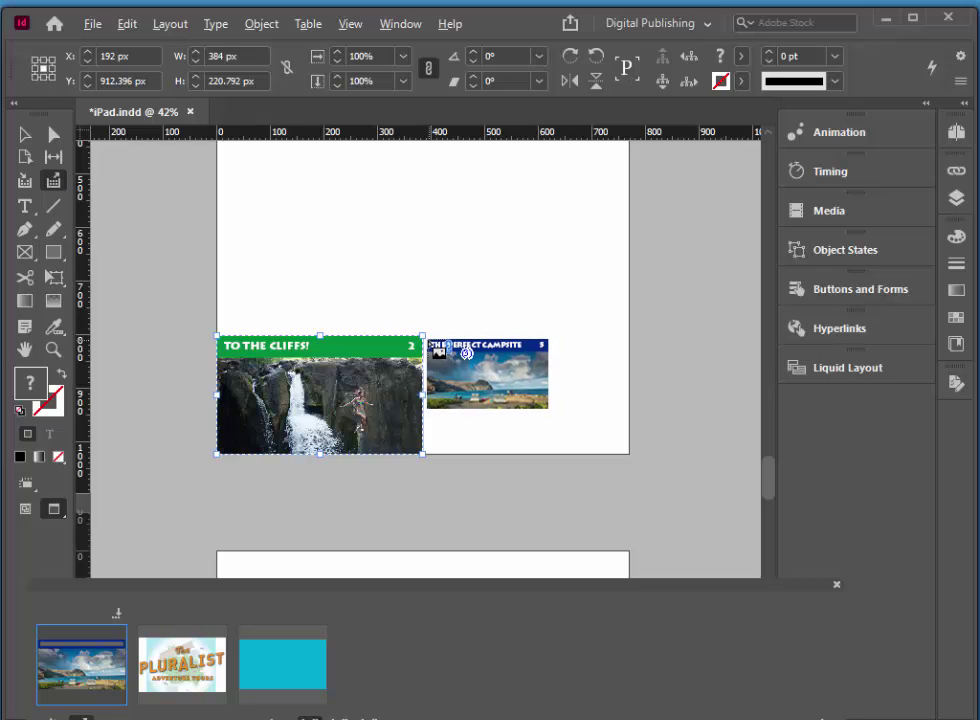
Step: Place The Perfect Campsite tile in a frame from the waterfall tile's right edge to the bottom-right corner
{"action": "left_click_drag", "start_coordinate": [426, 340], "coordinate": [608, 456]}
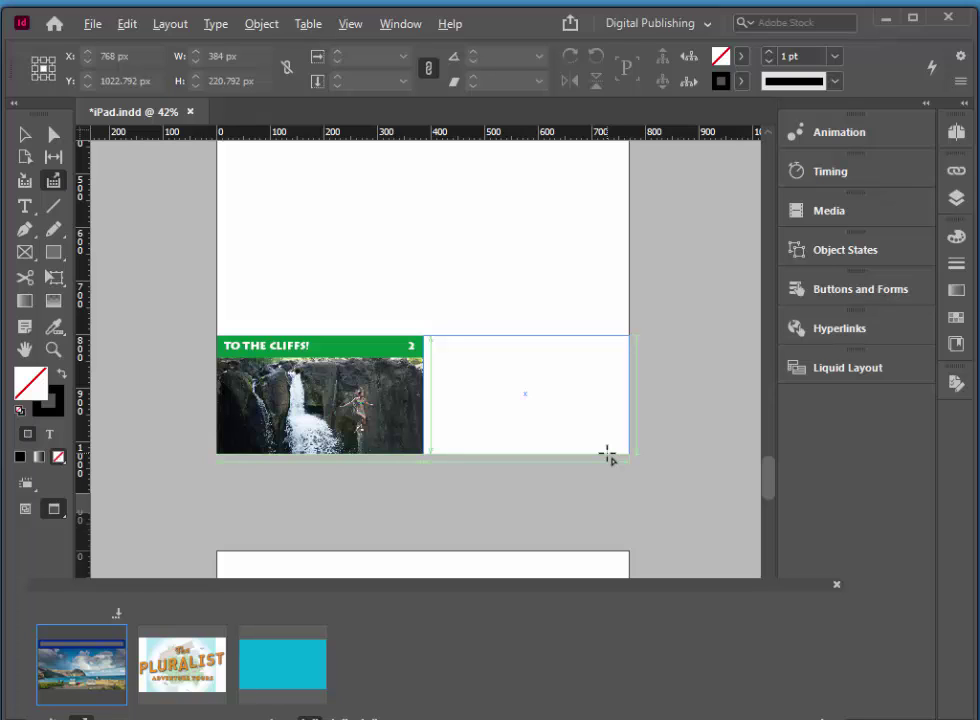
{"action": "mouse_move", "coordinate": [608, 456]}
{"action": "left_mouse_down"}
{"action": "mouse_move", "coordinate": [597, 447]}
{"action": "mouse_move", "coordinate": [607, 455]}
{"action": "left_mouse_up"}
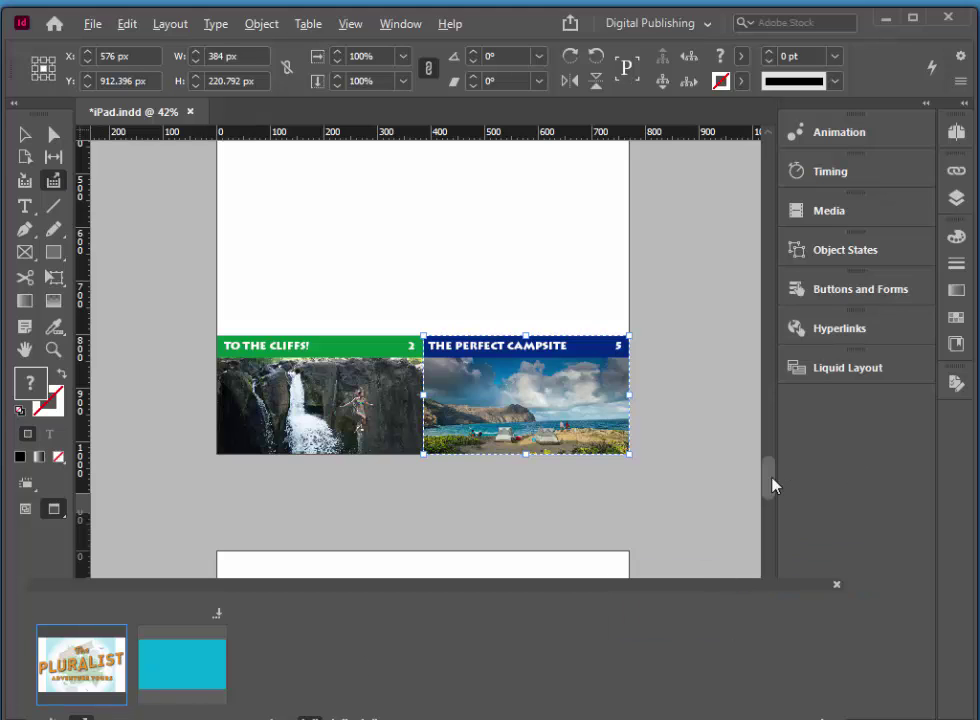
{"action": "mouse_move", "coordinate": [771, 481]}
{"action": "left_mouse_down"}
{"action": "mouse_move", "coordinate": [770, 470]}
{"action": "mouse_move", "coordinate": [771, 478]}
{"action": "left_mouse_up"}
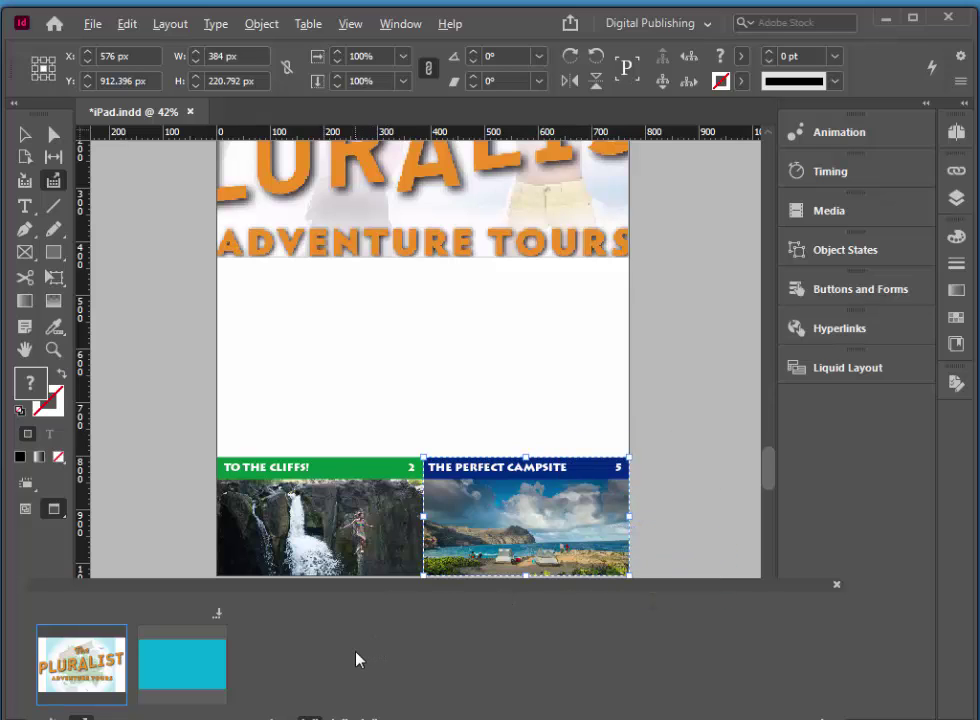
Step: Place the cyan block and Pluralist logo below the banner, then stretch the block to 766.558 px wide
{"action": "left_click_drag", "start_coordinate": [358, 658], "coordinate": [525, 462]}
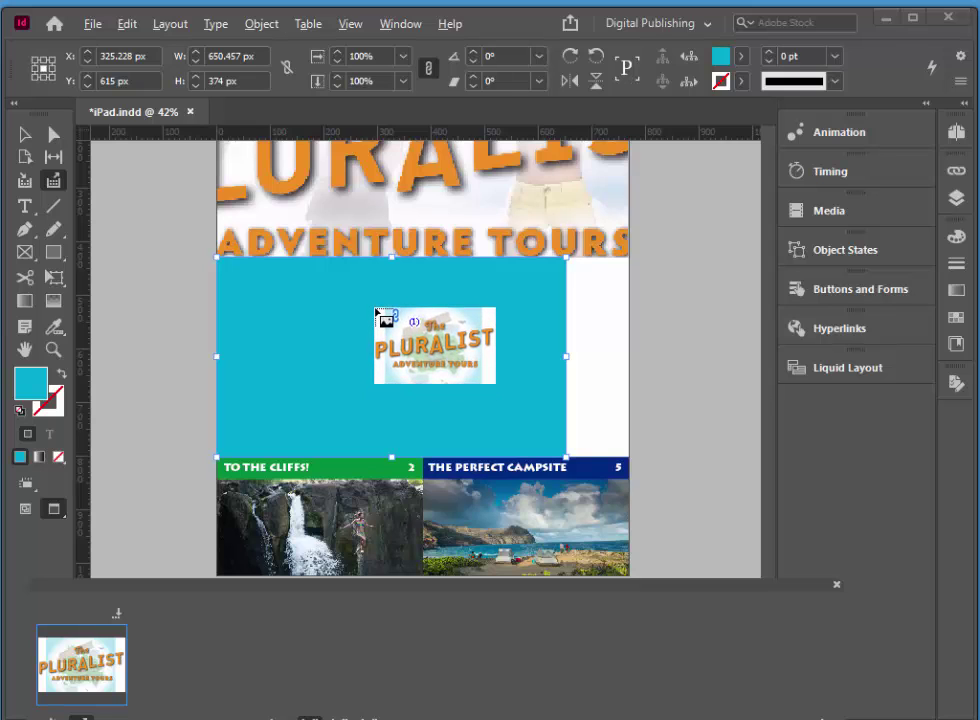
{"action": "left_click", "coordinate": [373, 316]}
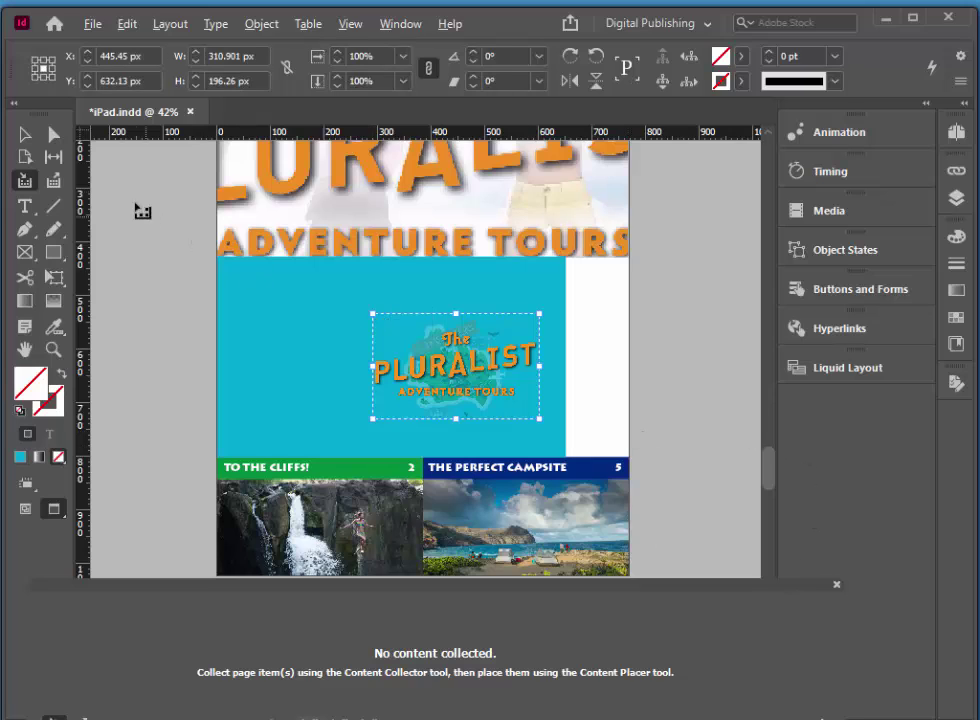
{"action": "left_click", "coordinate": [24, 133]}
{"action": "left_click", "coordinate": [562, 443]}
{"action": "left_click_drag", "start_coordinate": [565, 355], "coordinate": [628, 357]}
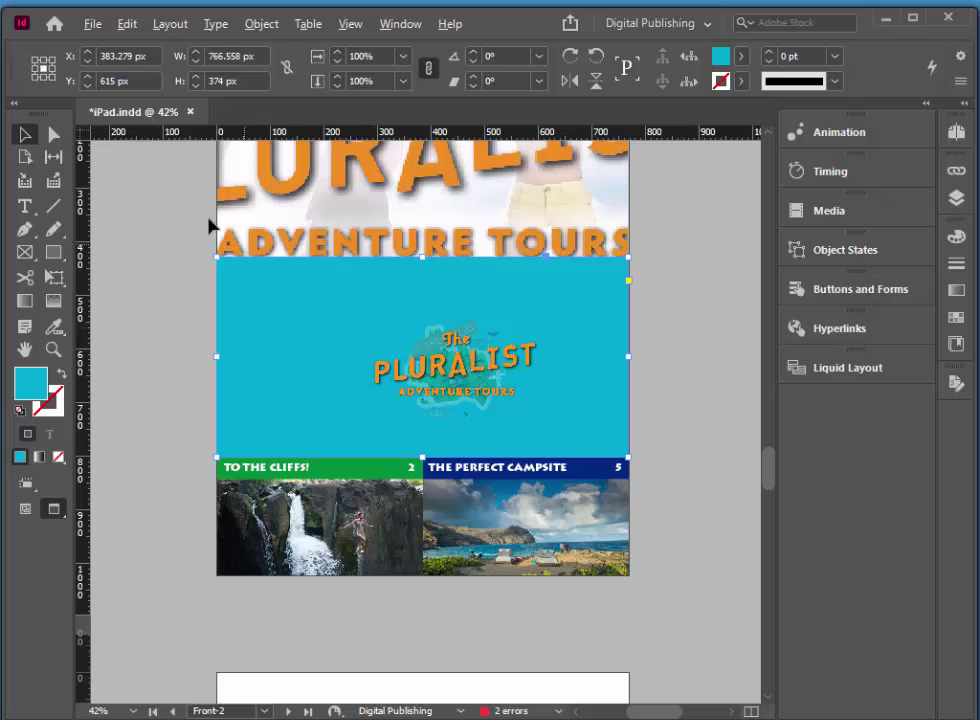
Step: Move the Pluralist logo to X 393 px, Y 615 px, centred inside the cyan block
{"action": "left_click", "coordinate": [462, 377]}
{"action": "key", "text": "Left"}
{"action": "key", "text": "Left"}
{"action": "key", "text": "Left"}
{"action": "key", "text": "Left"}
{"action": "key", "text": "Left"}
{"action": "key", "text": "Left"}
{"action": "key", "text": "Left"}
{"action": "key", "text": "Left"}
{"action": "key", "text": "Left"}
{"action": "key", "text": "Left"}
{"action": "key", "text": "Left"}
{"action": "key", "text": "Left"}
{"action": "key", "text": "Left"}
{"action": "key", "text": "Left"}
{"action": "key", "text": "Left"}
{"action": "key", "text": "Left"}
{"action": "key", "text": "Left"}
{"action": "key", "text": "Left"}
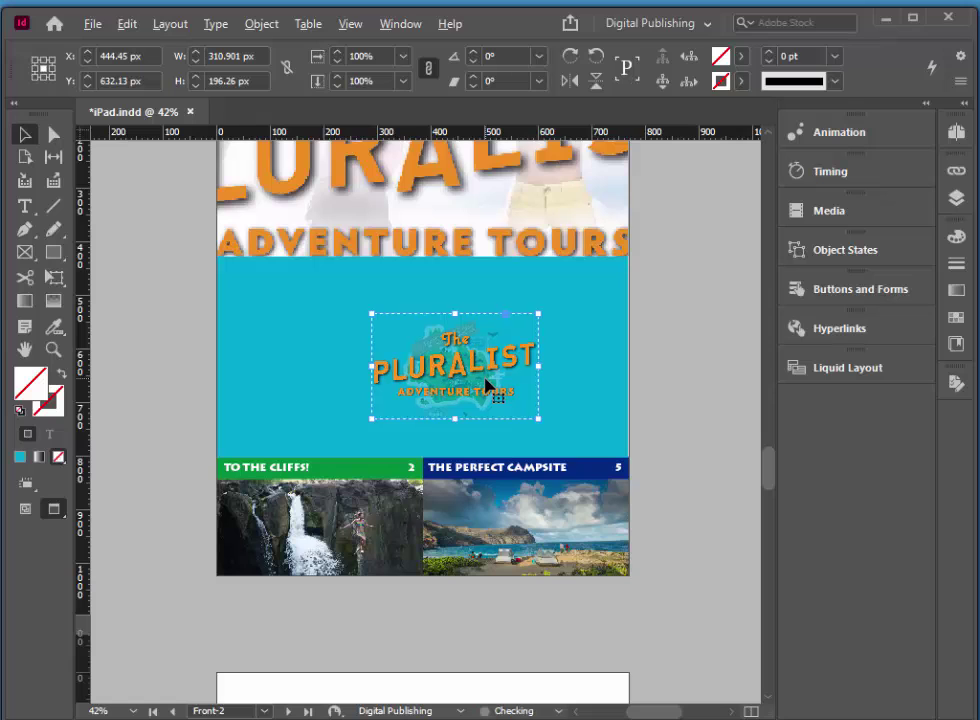
{"action": "key", "text": "Left"}
{"action": "key", "text": "Left"}
{"action": "key", "text": "Left"}
{"action": "key", "text": "Left"}
{"action": "key", "text": "Left"}
{"action": "key", "text": "Left"}
{"action": "key", "text": "Left"}
{"action": "key", "text": "Left"}
{"action": "key", "text": "Left"}
{"action": "key", "text": "Left"}
{"action": "key", "text": "Left"}
{"action": "key", "text": "Left"}
{"action": "key", "text": "Left"}
{"action": "key", "text": "Left"}
{"action": "key", "text": "Left"}
{"action": "key", "text": "Left"}
{"action": "key", "text": "Left"}
{"action": "key", "text": "Left"}
{"action": "key", "text": "Left"}
{"action": "key", "text": "Left"}
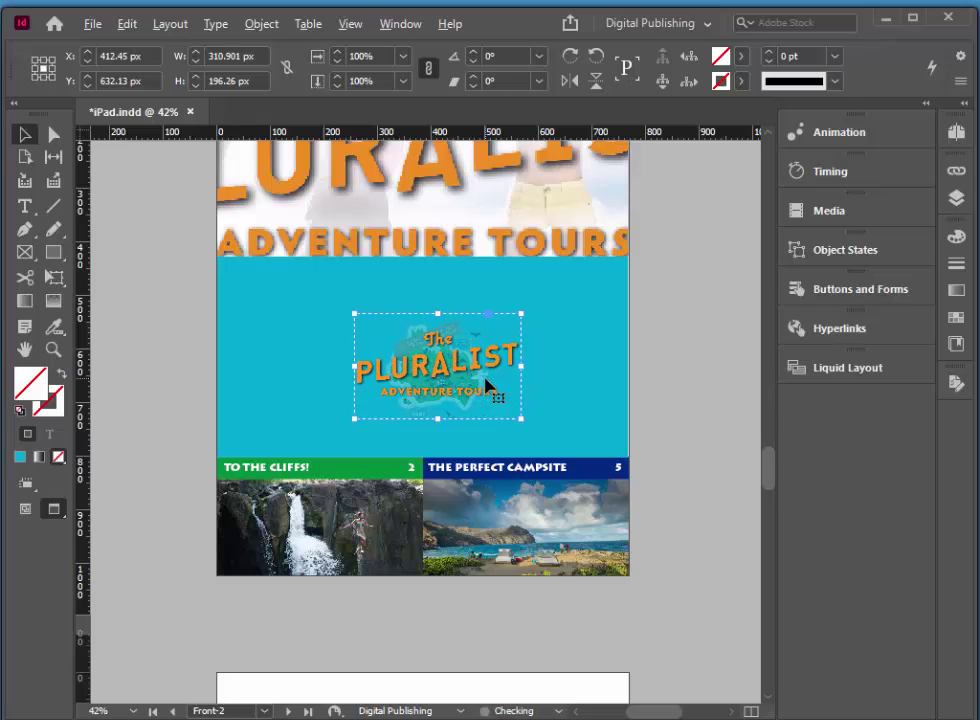
{"action": "key", "text": "Up"}
{"action": "key", "text": "Up"}
{"action": "key", "text": "Up"}
{"action": "key", "text": "Up"}
{"action": "key", "text": "Up"}
{"action": "key", "text": "Up"}
{"action": "key", "text": "Up"}
{"action": "key", "text": "Up"}
{"action": "key", "text": "Up"}
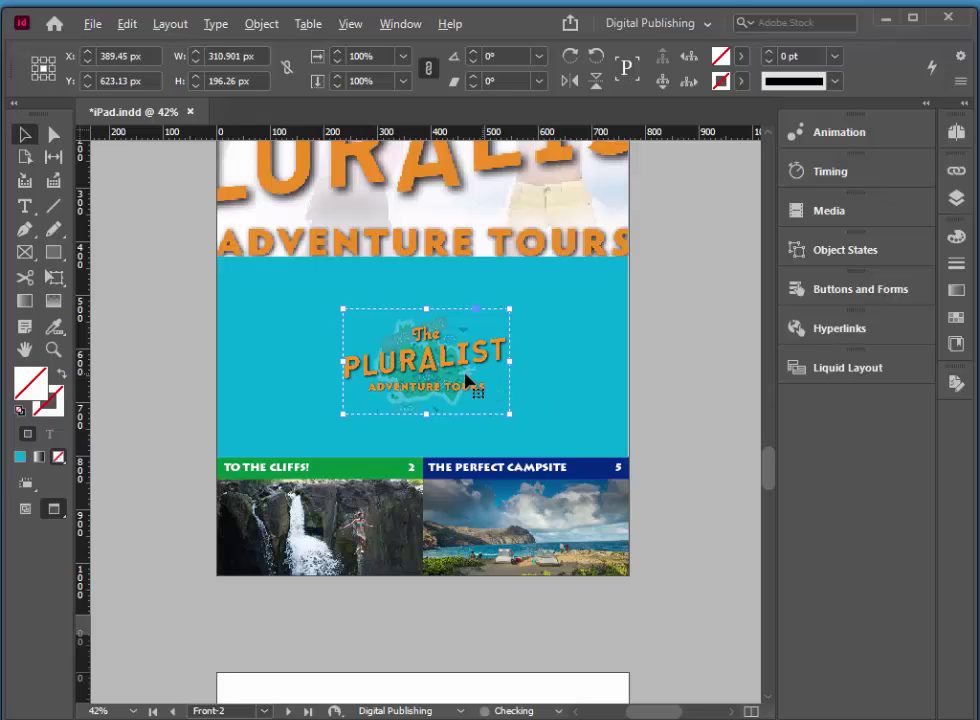
{"action": "left_click_drag", "start_coordinate": [466, 383], "coordinate": [468, 380]}
{"action": "left_click_drag", "start_coordinate": [770, 481], "coordinate": [774, 418]}
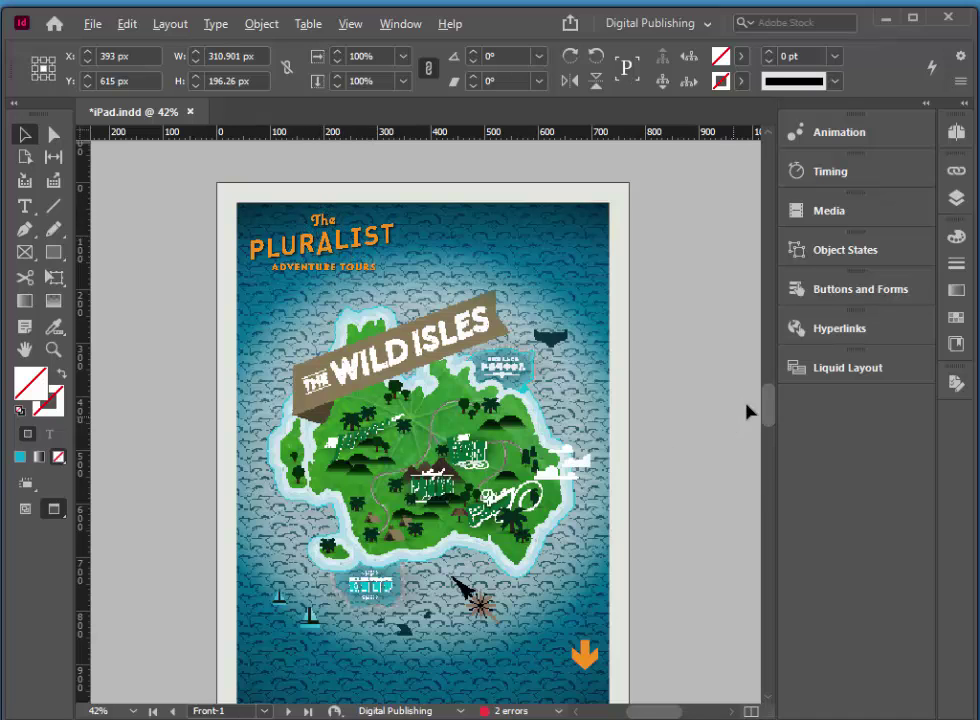
{"action": "left_click_drag", "start_coordinate": [770, 402], "coordinate": [774, 462]}
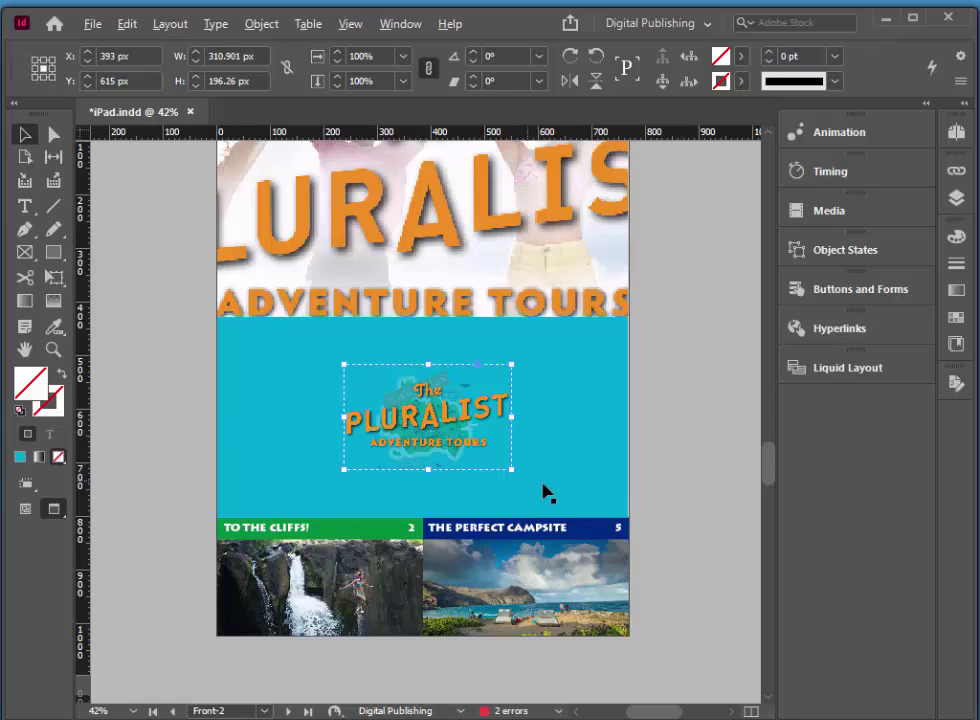
{"action": "mouse_move", "coordinate": [770, 473]}
{"action": "left_mouse_down"}
{"action": "mouse_move", "coordinate": [770, 457]}
{"action": "mouse_move", "coordinate": [775, 476]}
{"action": "left_mouse_up"}
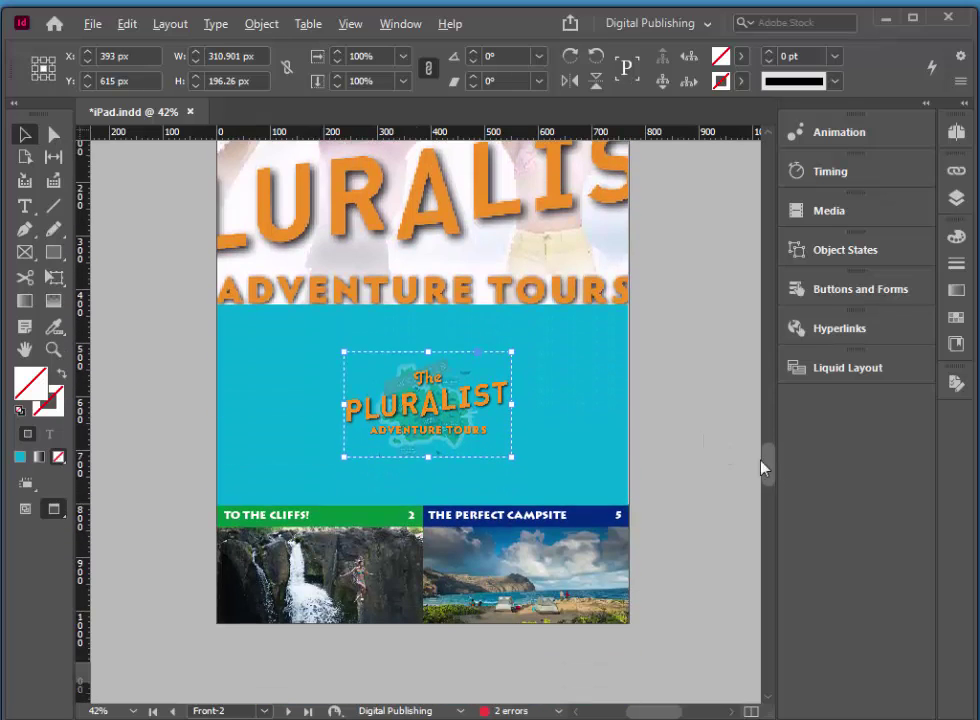